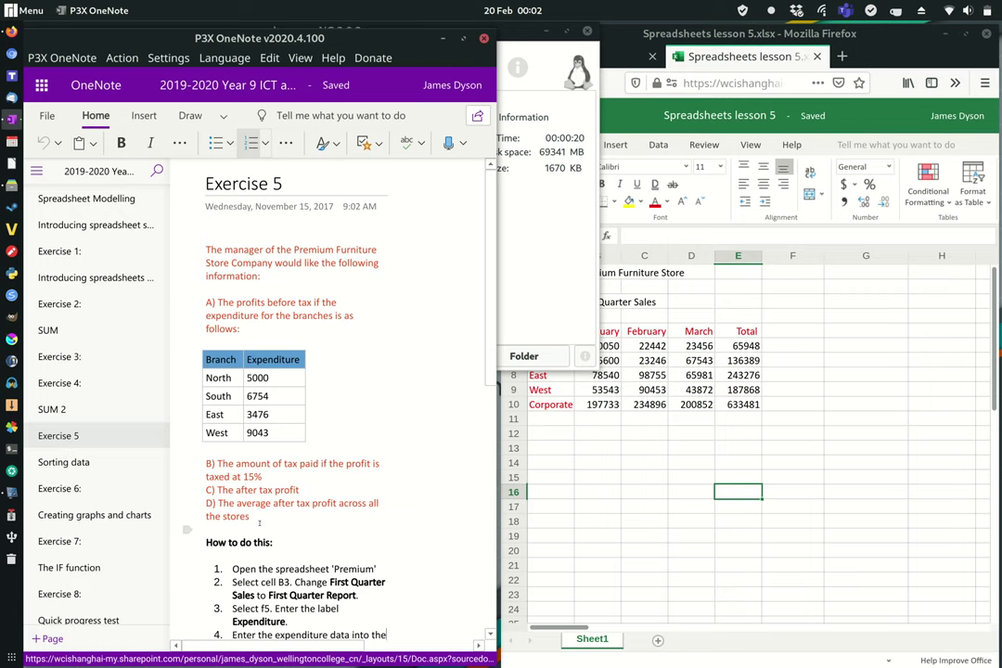
# Show the Exercise 5 'How to do this' steps and bring the Spreadsheets lesson 5 workbook forward
pyautogui.scroll(-4, 259, 523)
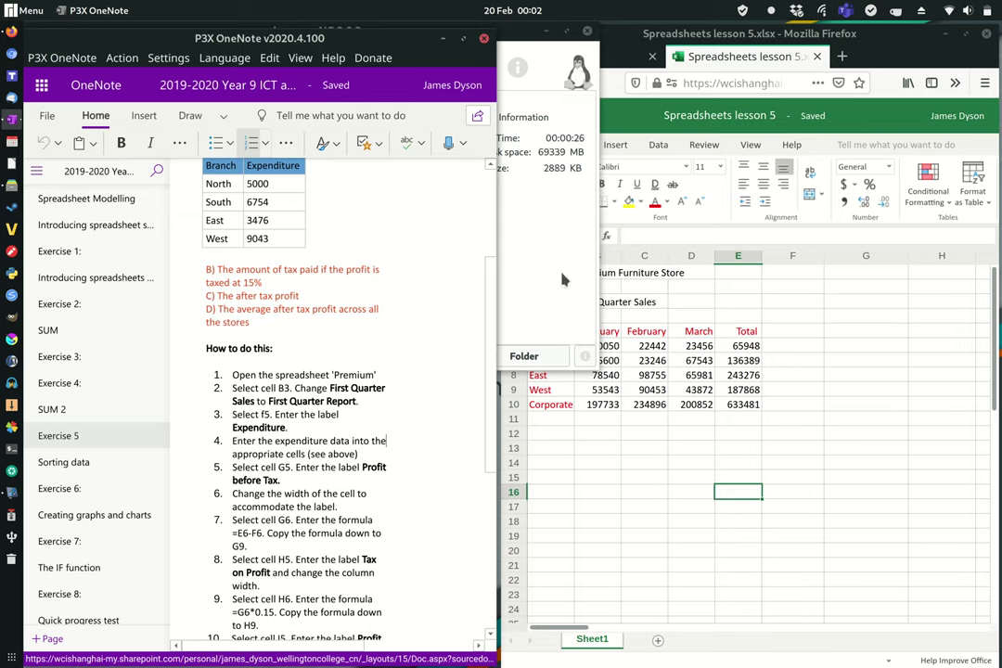
pyautogui.click(721, 63)
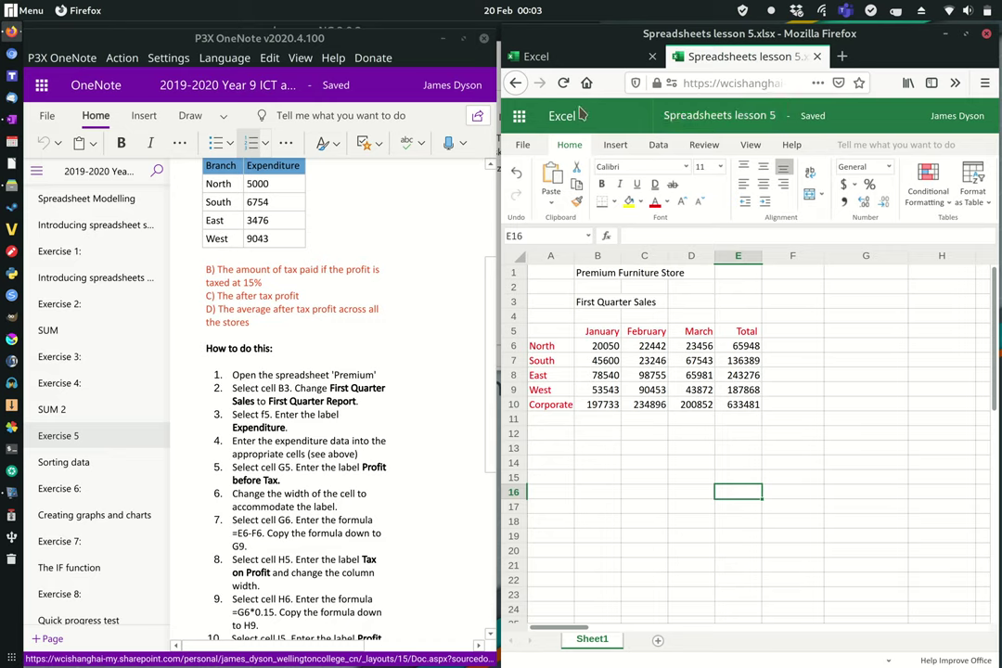
pyautogui.click(520, 116)
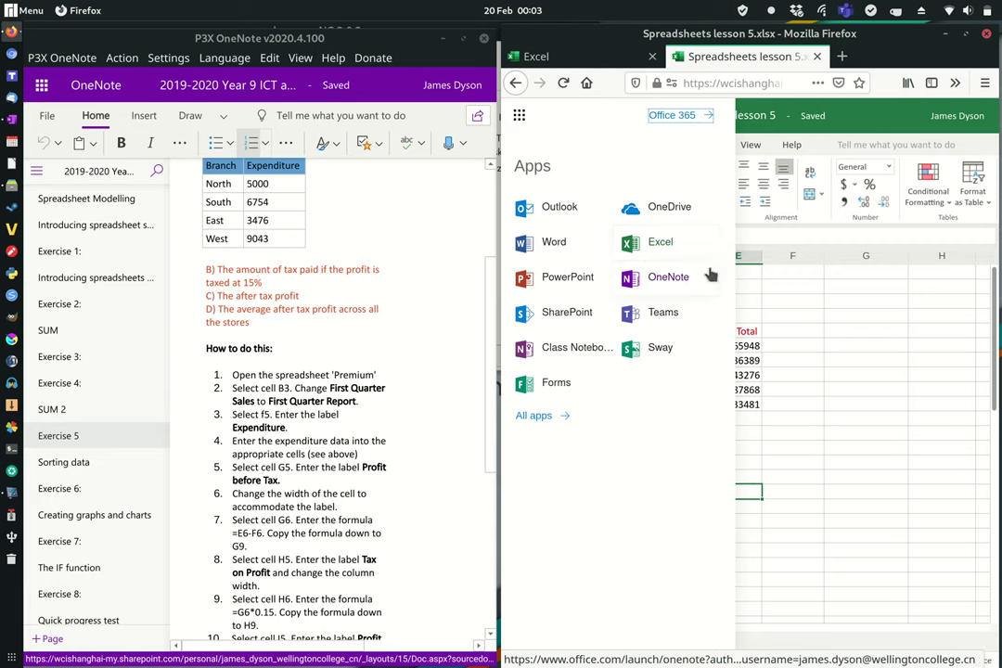
pyautogui.click(797, 342)
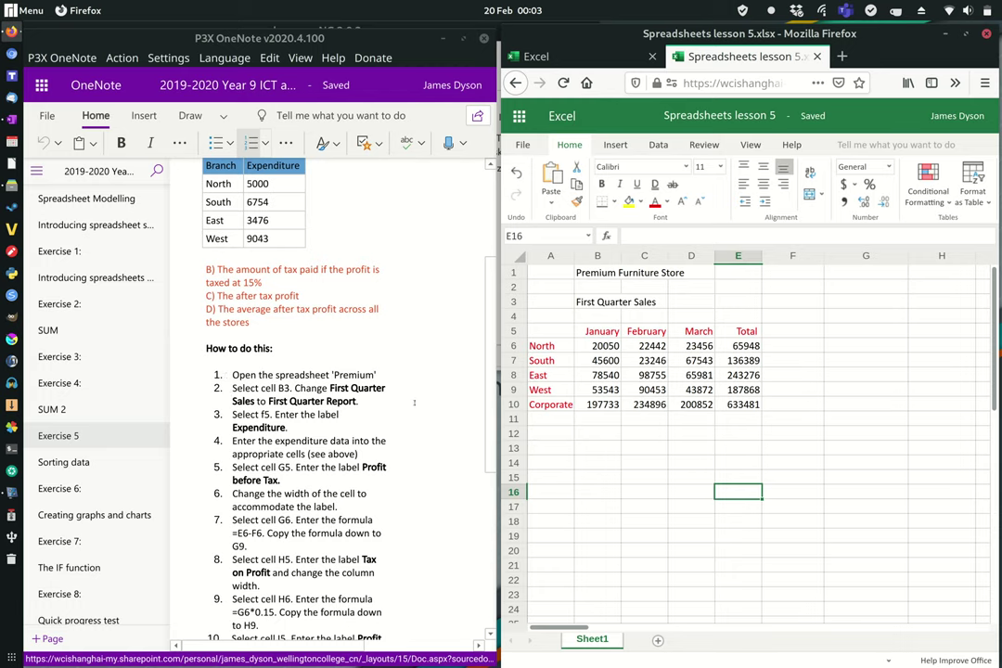
# Replace 'Sales' with 'Report' so B3 reads 'First Quarter Report'
pyautogui.click(595, 304)
pyautogui.moveTo(703, 239); pyautogui.dragTo(682, 239)
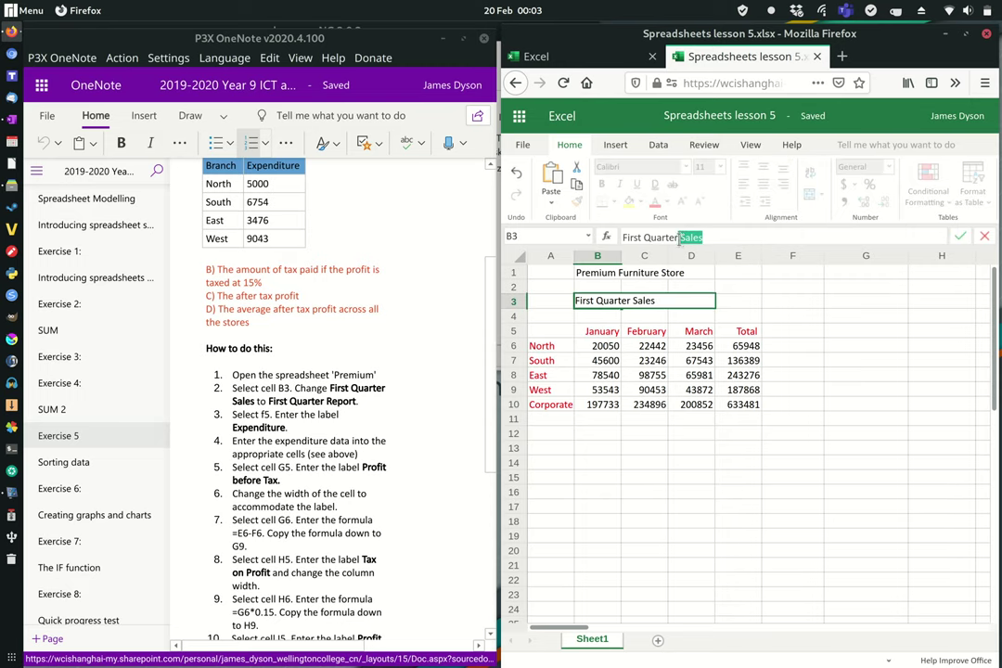
pyautogui.write('Report')
# Add the heading 'Expenditure' in F5
pyautogui.click(785, 334)
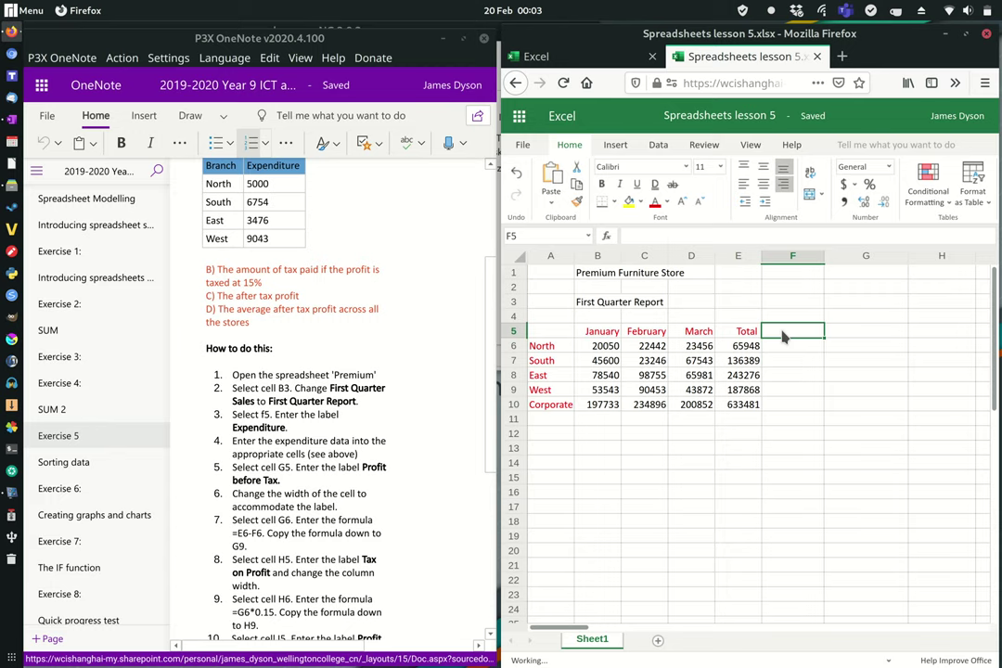
pyautogui.write('Expen')
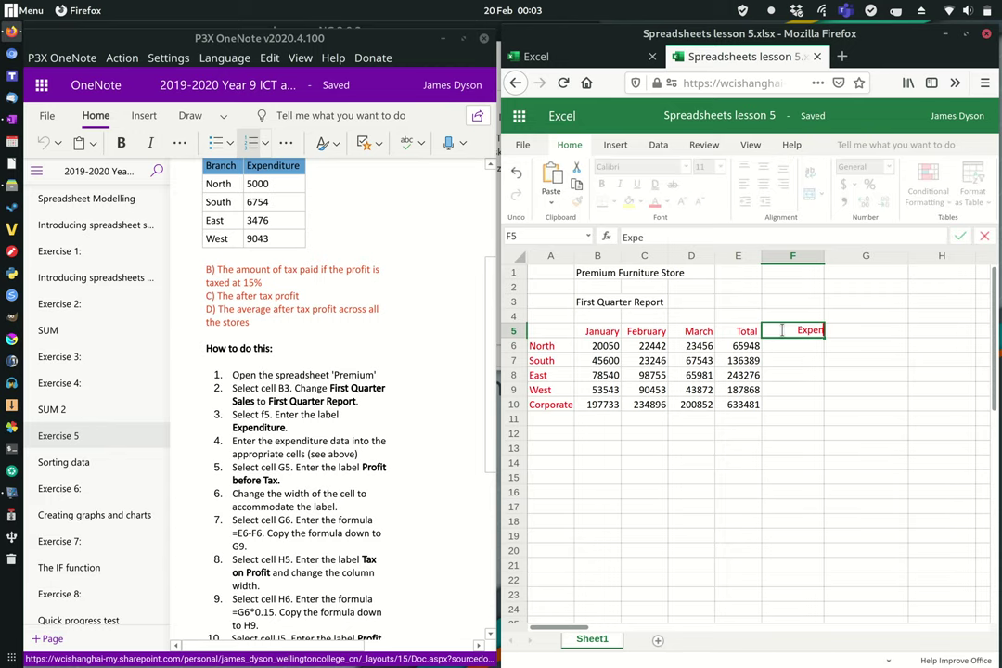
pyautogui.write('diture')
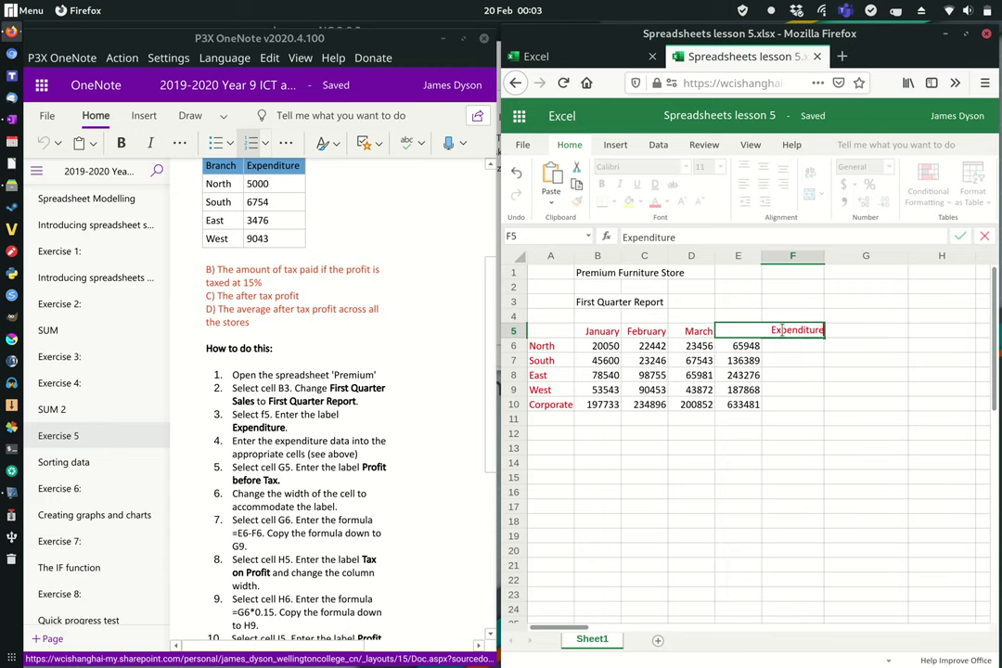
pyautogui.press('Return')
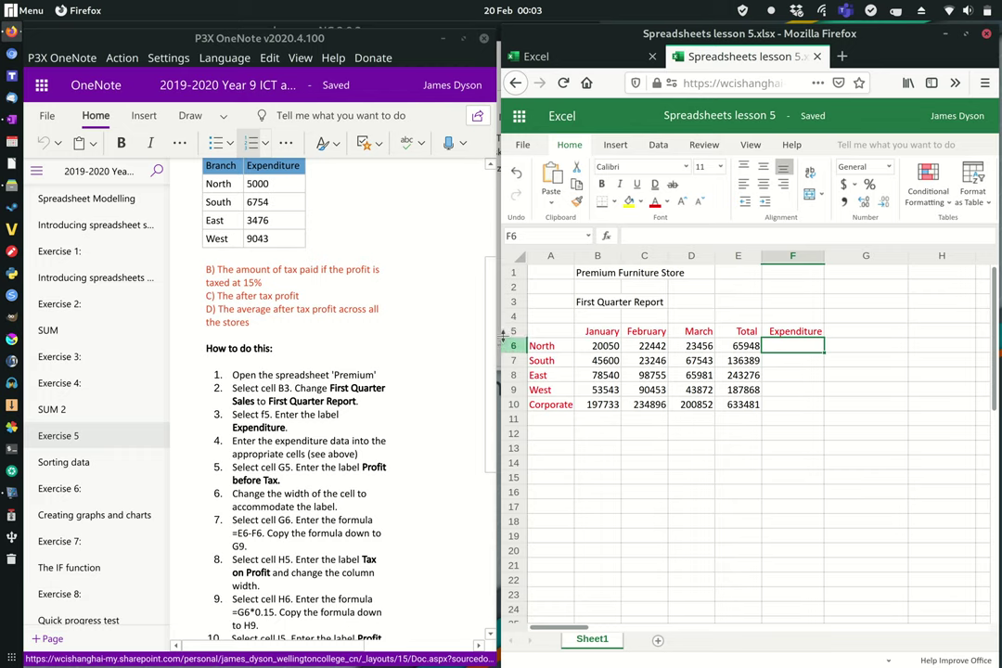
# Enter expenditures 5000, 6754, 3476 and 9043 into F6:F9
pyautogui.click(513, 332)
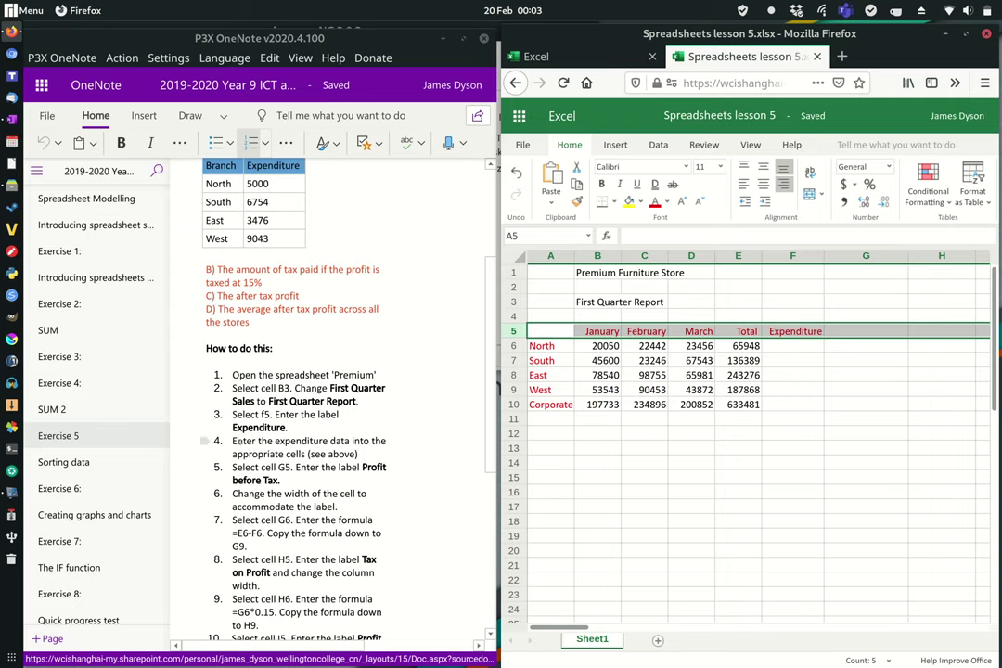
pyautogui.click(784, 346)
pyautogui.write('5000')
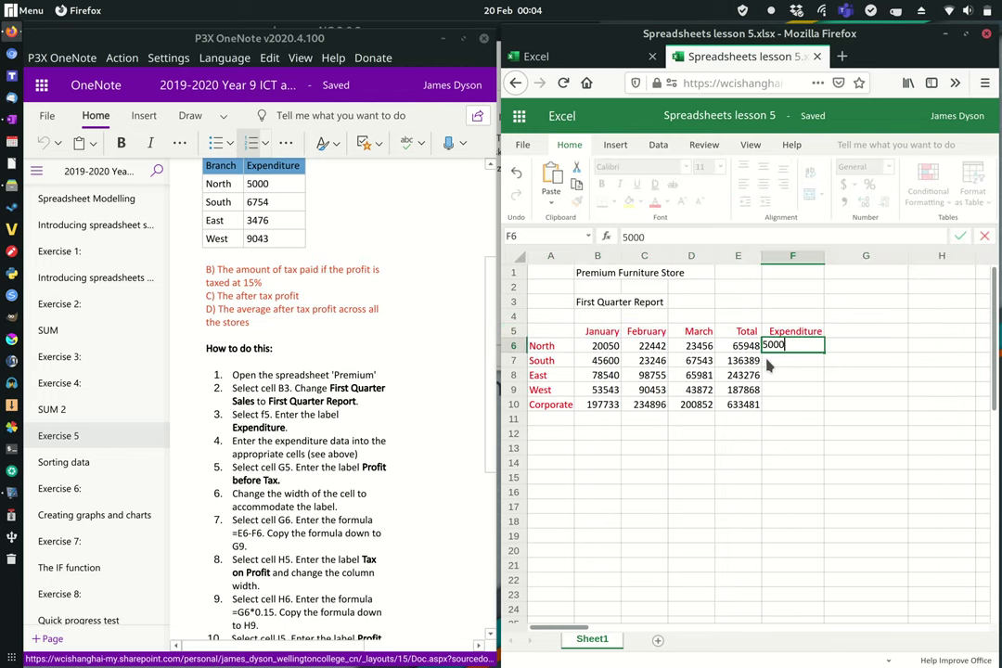
pyautogui.press('Return')
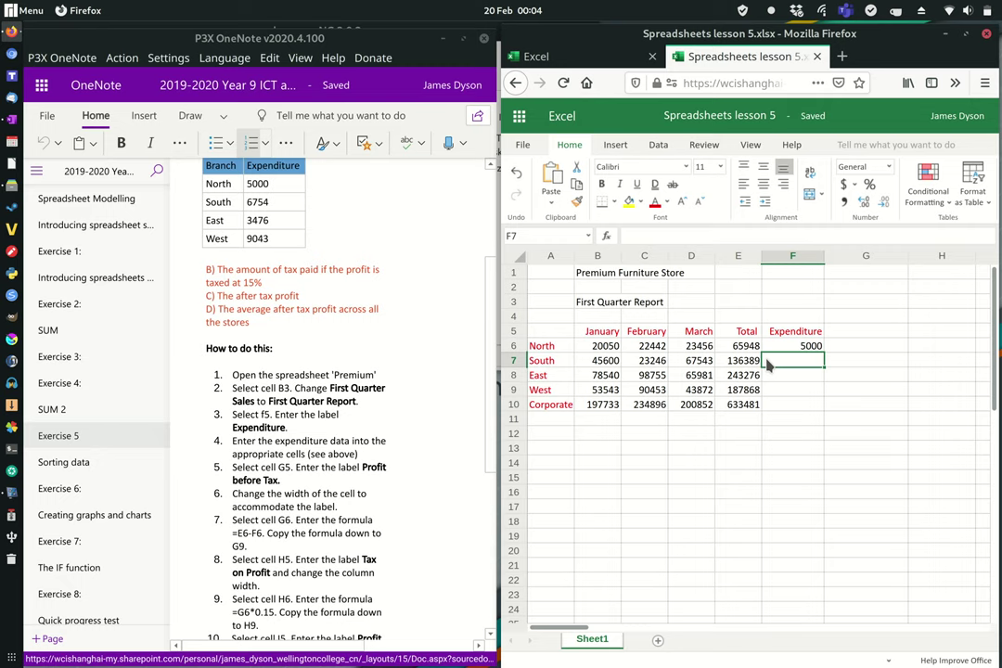
pyautogui.write('6754')
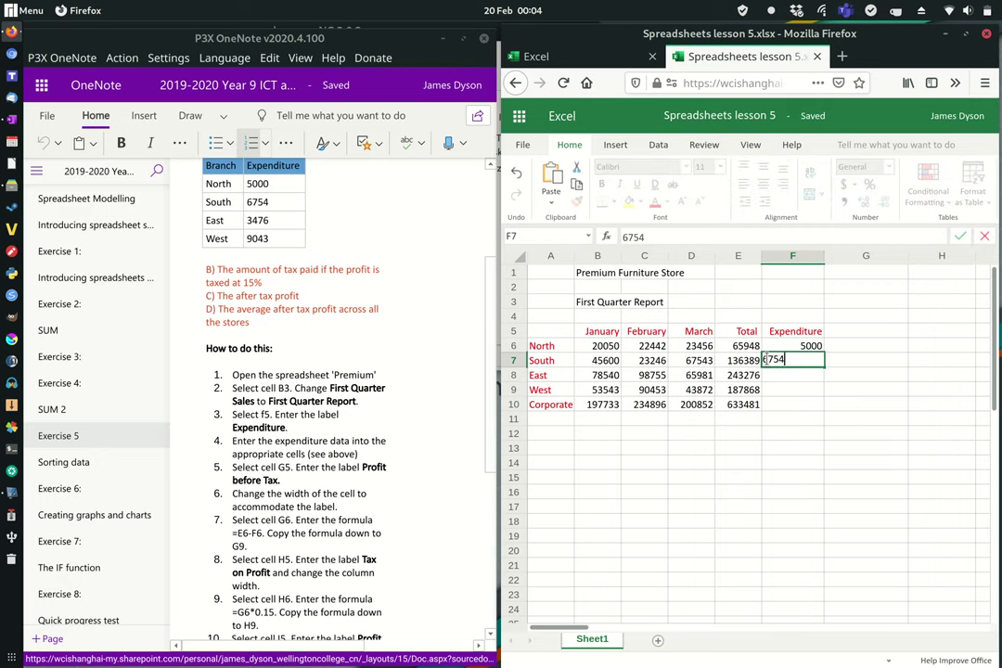
pyautogui.press('Return')
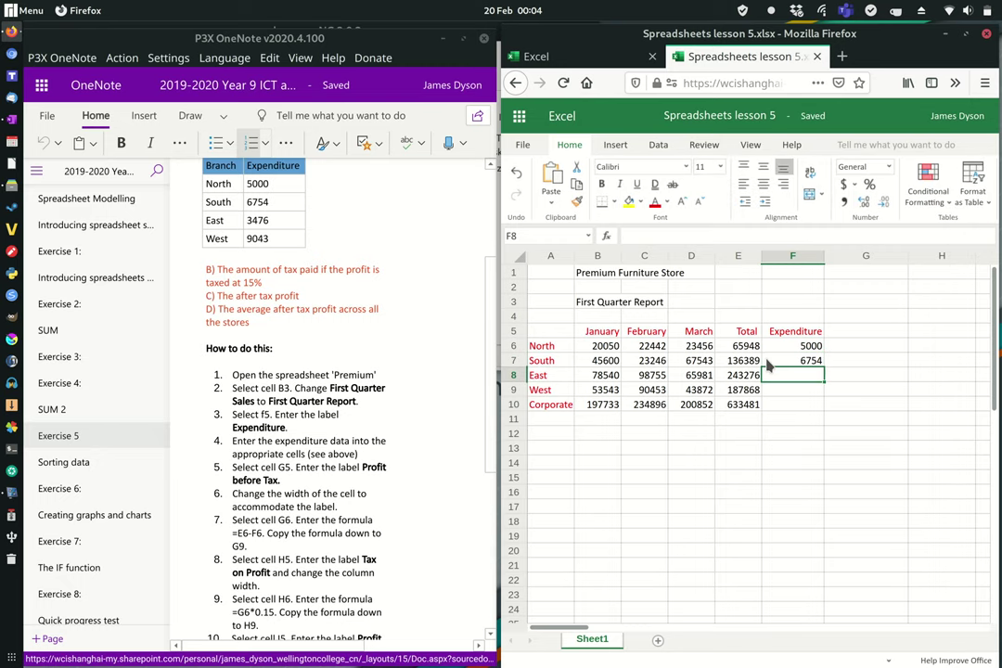
pyautogui.write('3476')
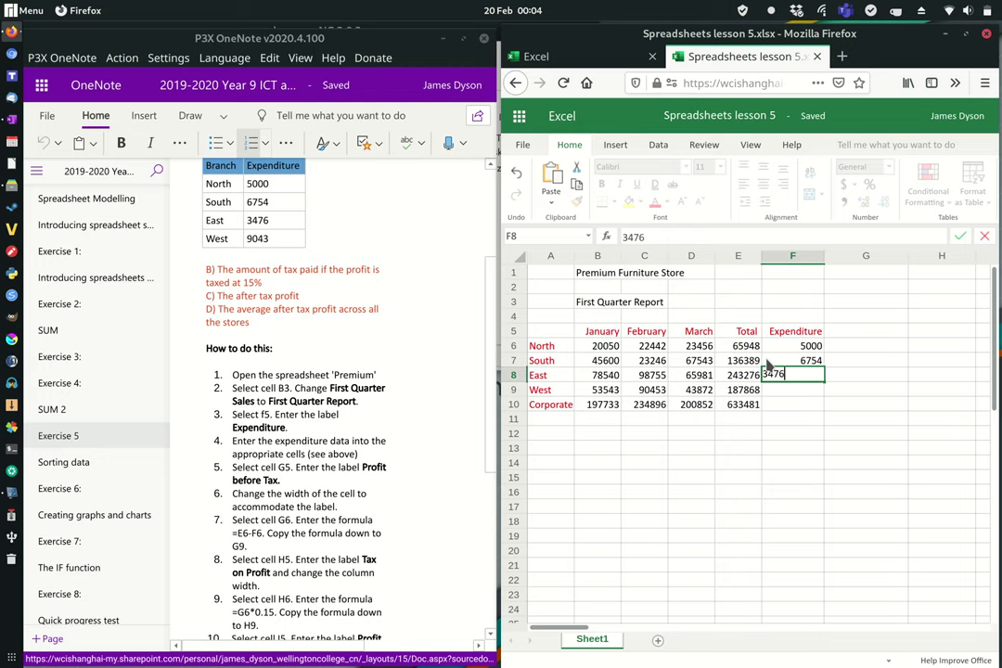
pyautogui.press('Return')
pyautogui.write('90')
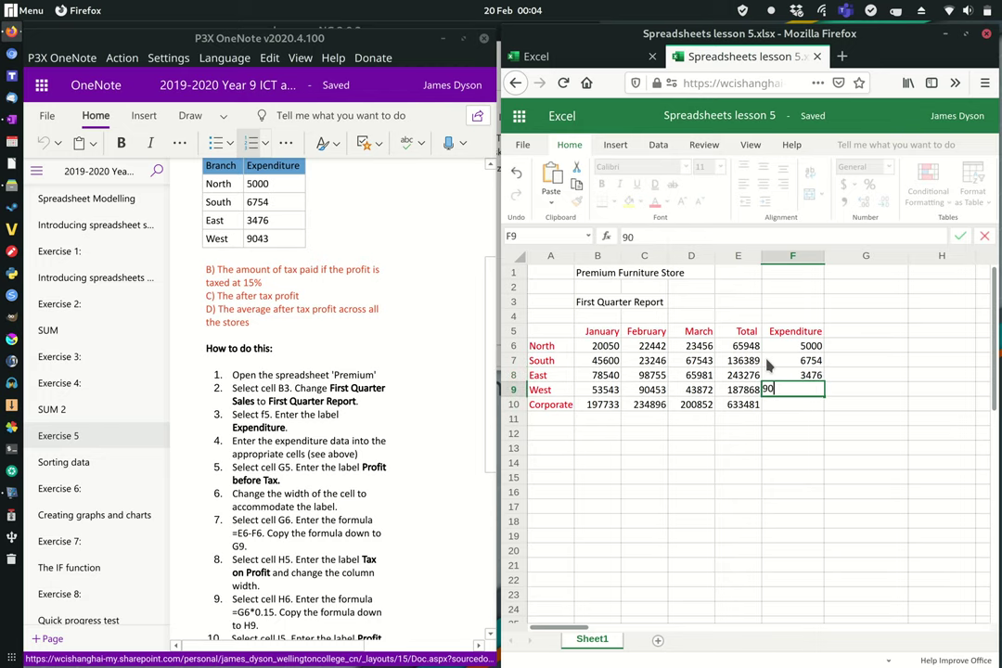
pyautogui.write('43')
pyautogui.press('Return')
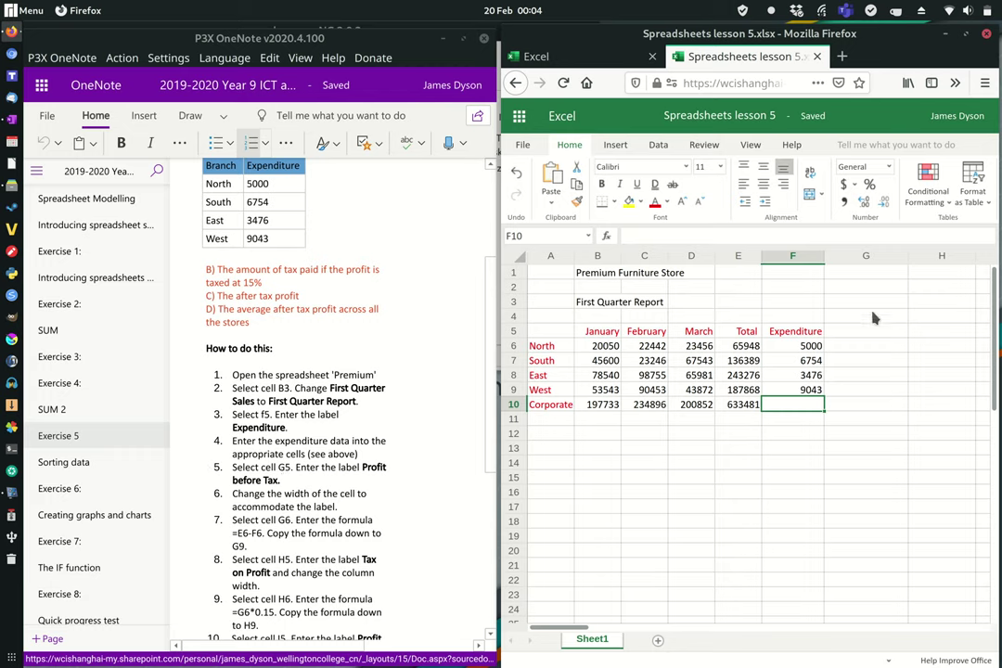
# Enter the label 'Profit before tax' in cell G5
pyautogui.click(863, 334)
pyautogui.write('P')
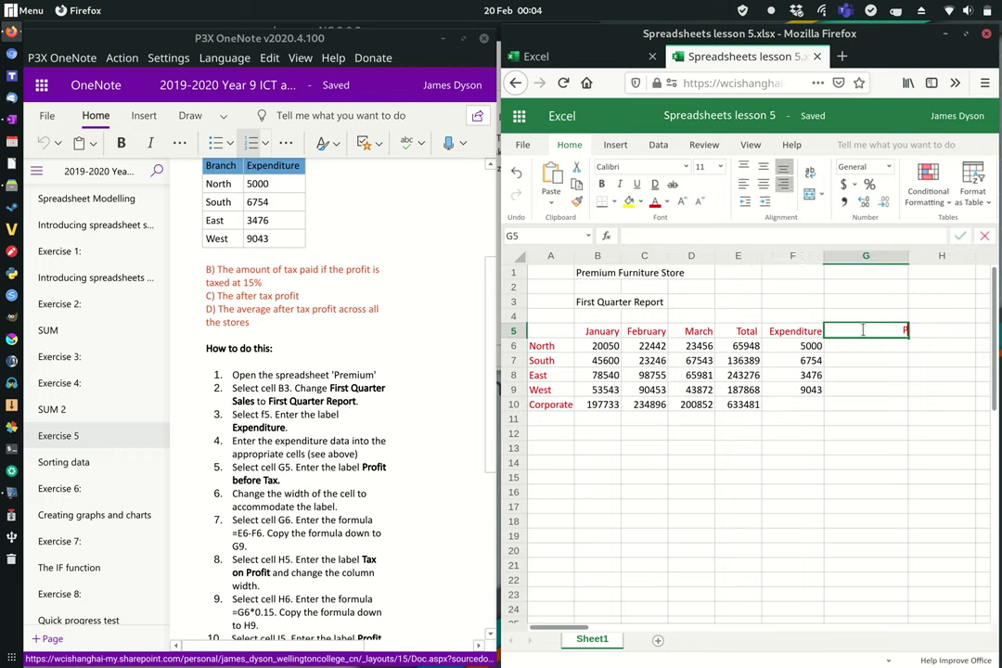
pyautogui.write('rofit before tax')
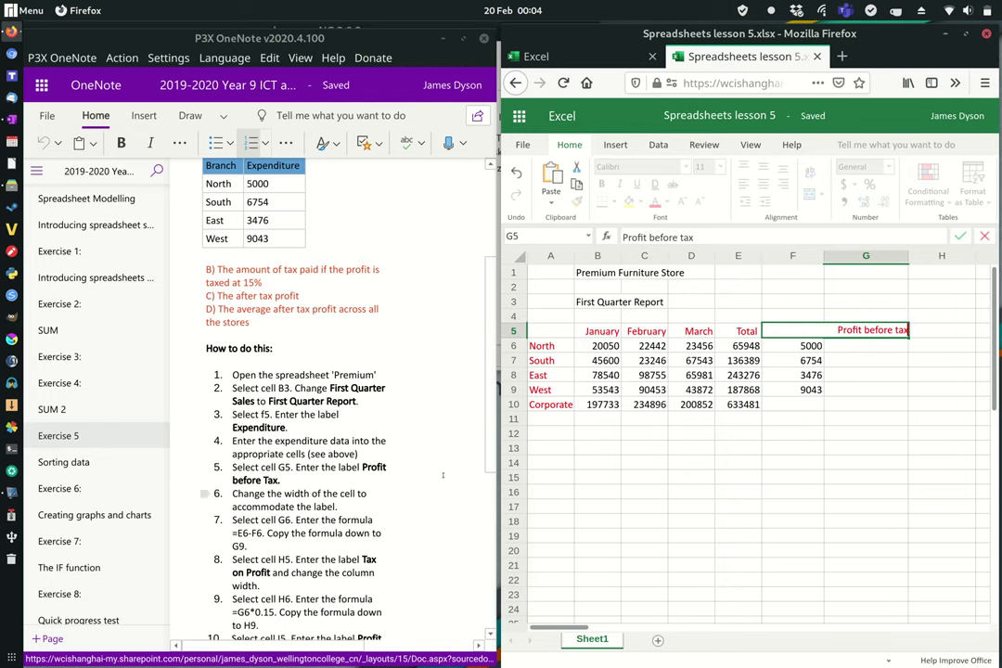
pyautogui.click(845, 350)
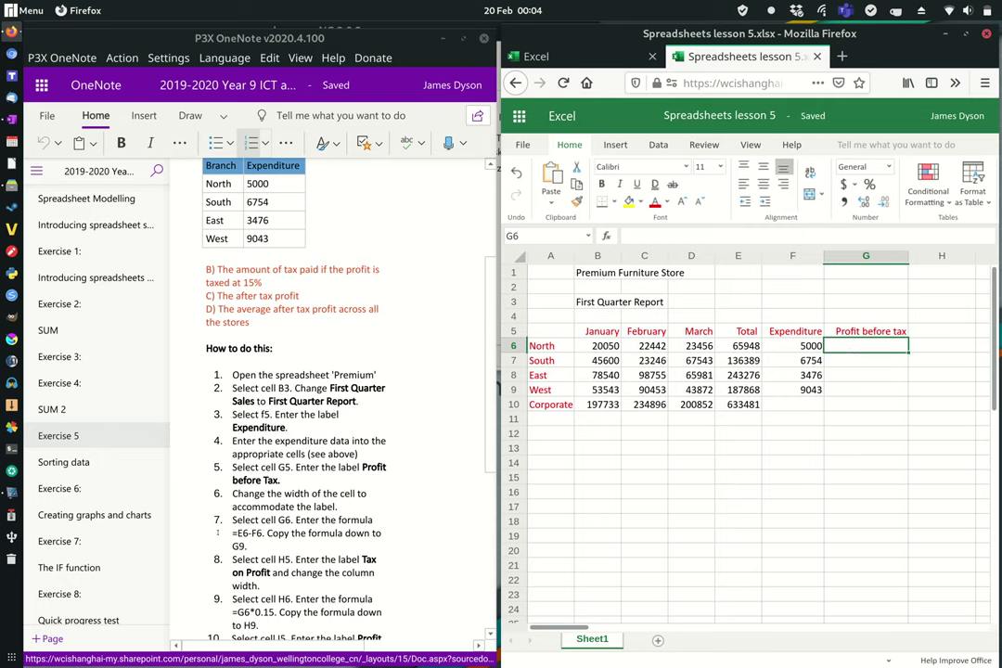
# Enter =E6-F6 in G6 and fill it down through G9
pyautogui.write('=')
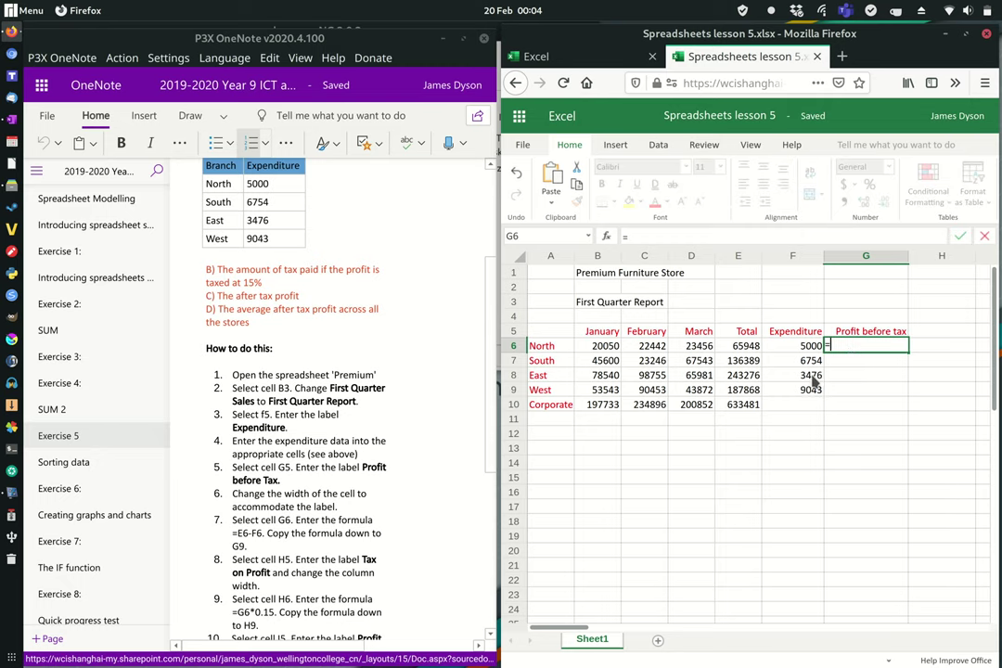
pyautogui.click(742, 347)
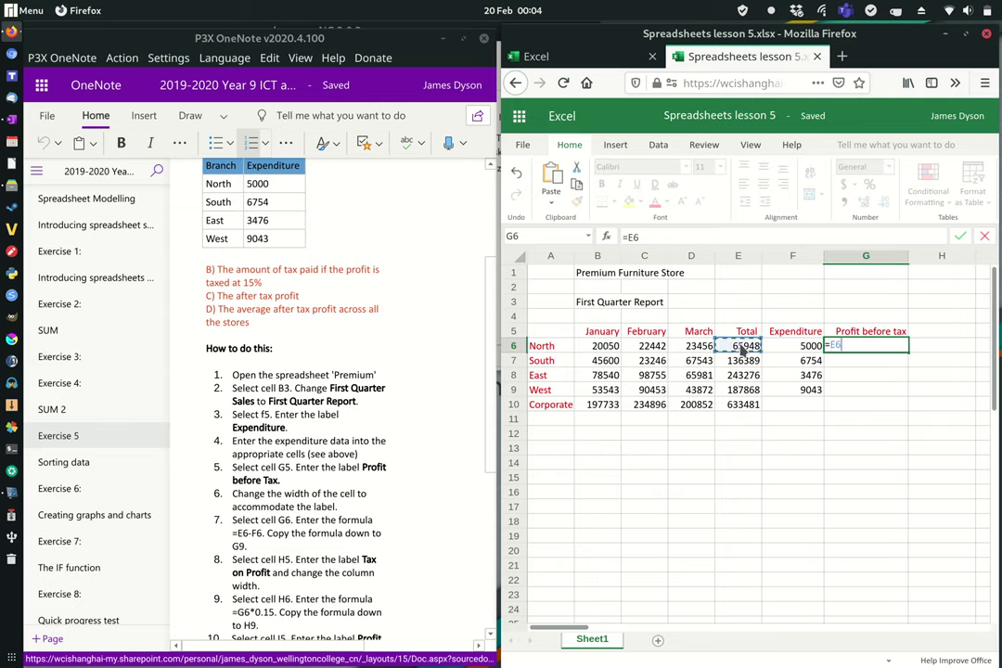
pyautogui.write('-')
pyautogui.click(775, 348)
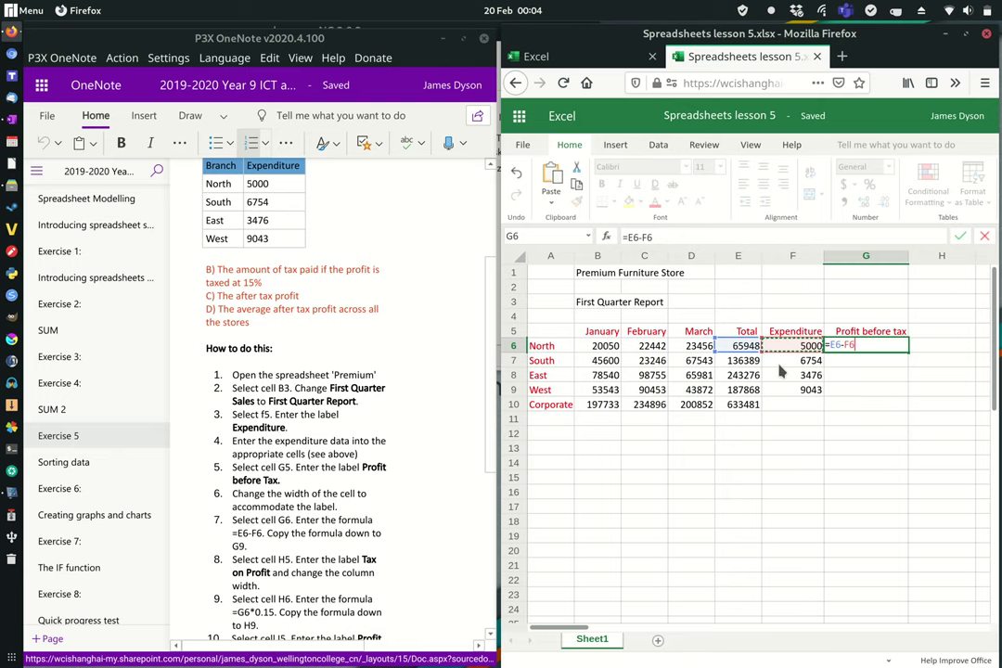
pyautogui.press('Return')
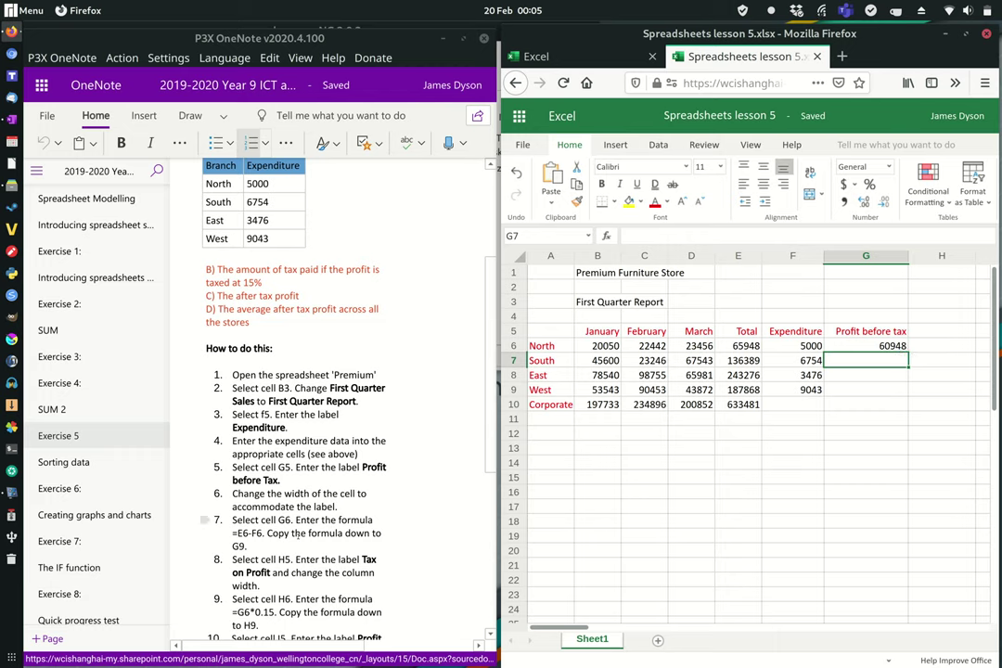
pyautogui.scroll(-2, 264, 548)
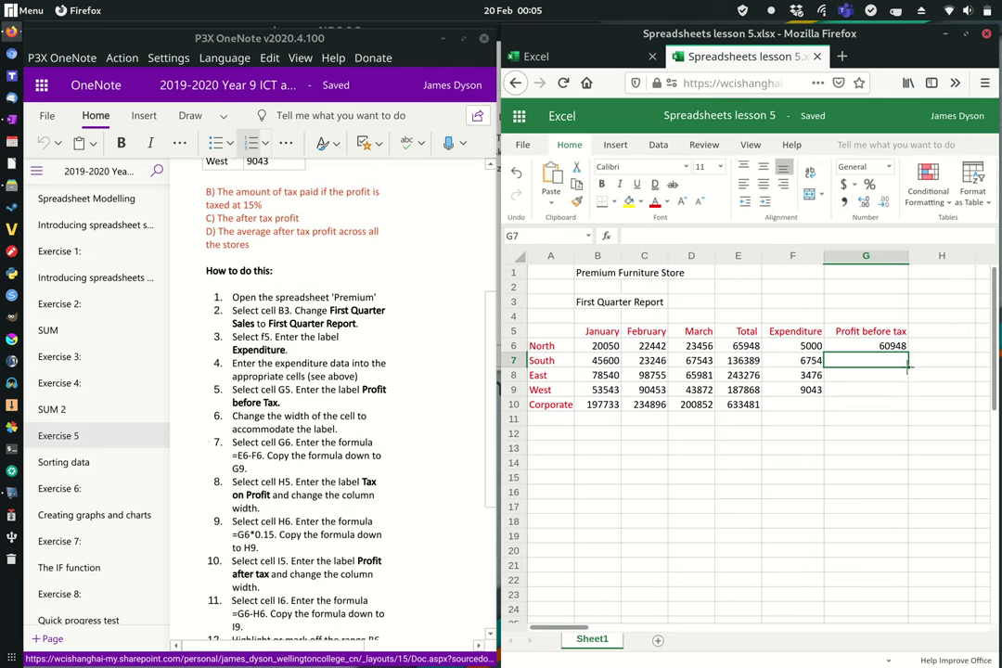
pyautogui.moveTo(908, 368); pyautogui.dragTo(906, 388)
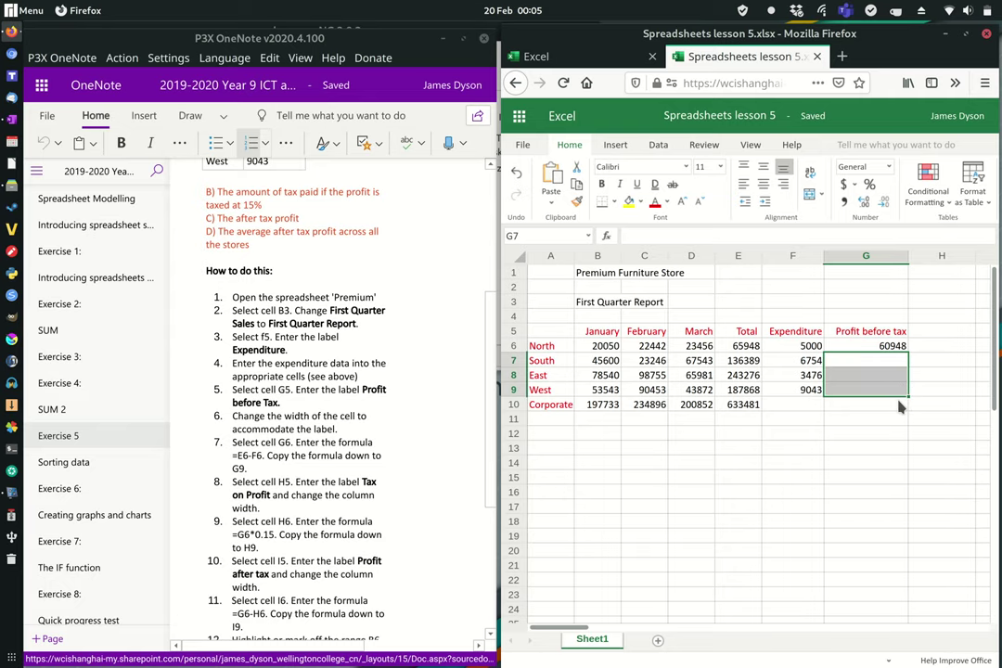
pyautogui.click(904, 346)
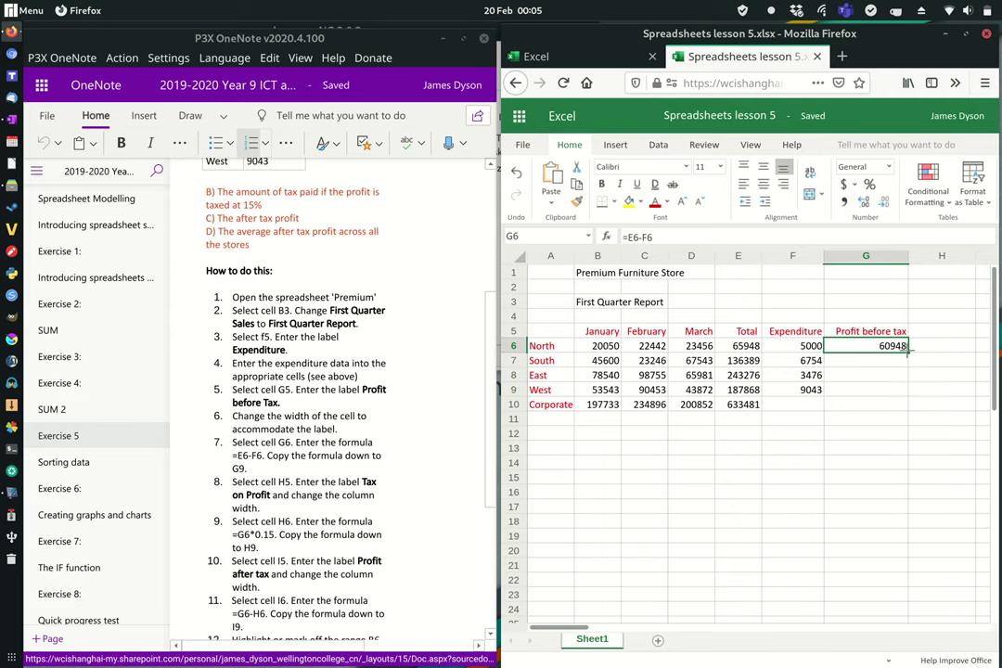
pyautogui.moveTo(909, 350); pyautogui.dragTo(908, 390)
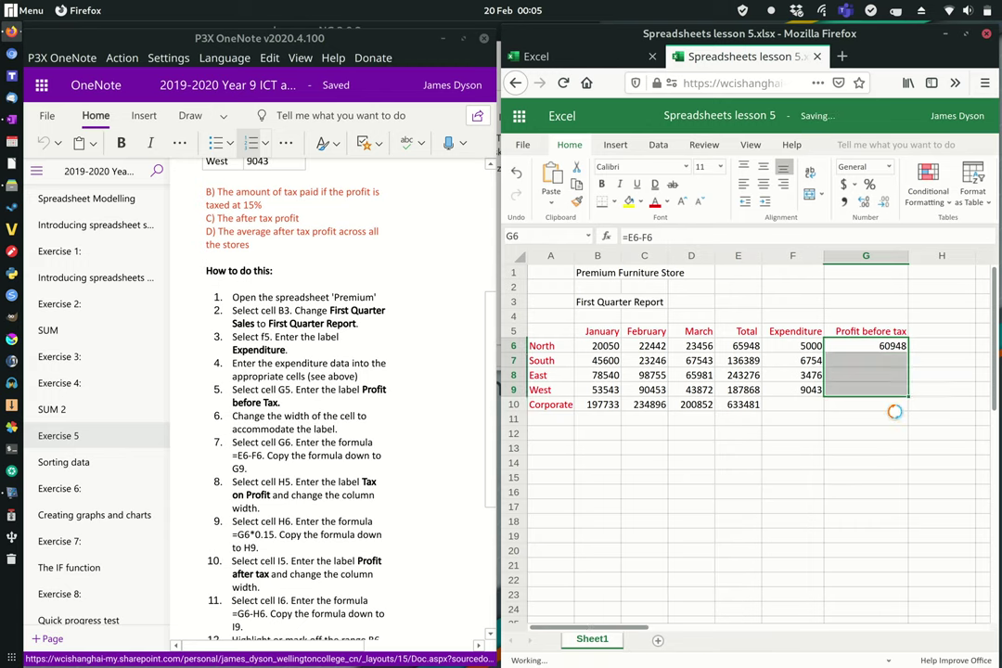
pyautogui.click(894, 419)
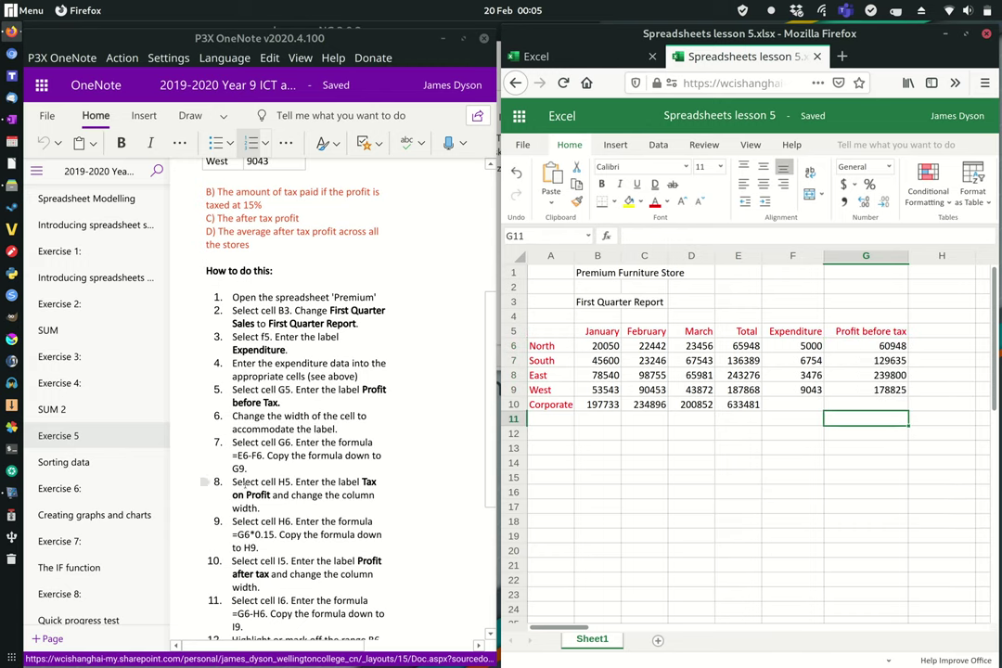
# Label H5 'Tax on Profit' and widen column H to fit it
pyautogui.scroll(-1, 232, 482)
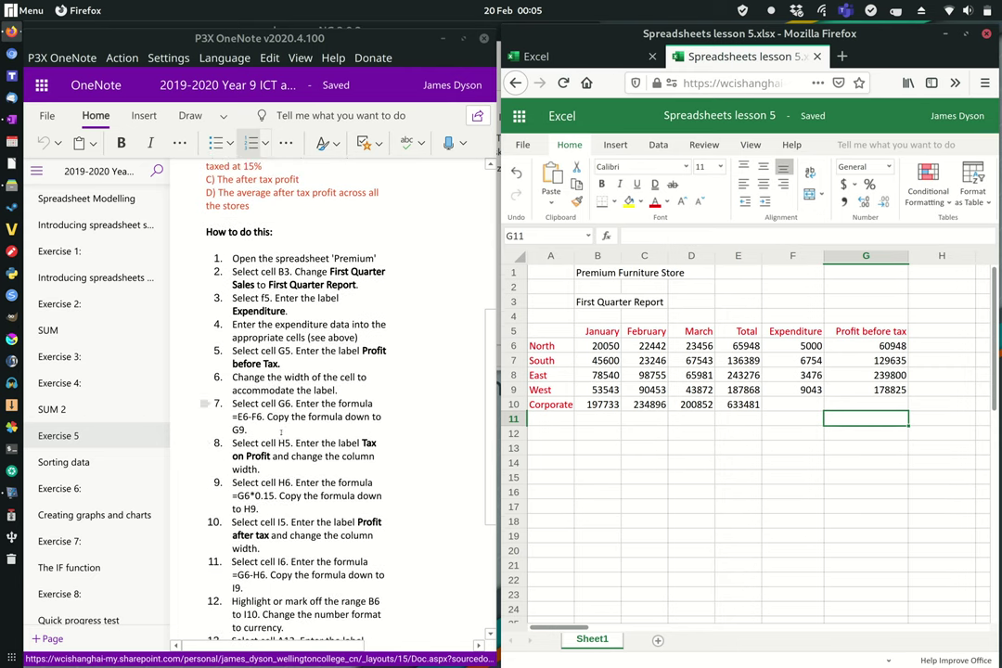
pyautogui.click(934, 334)
pyautogui.write('T')
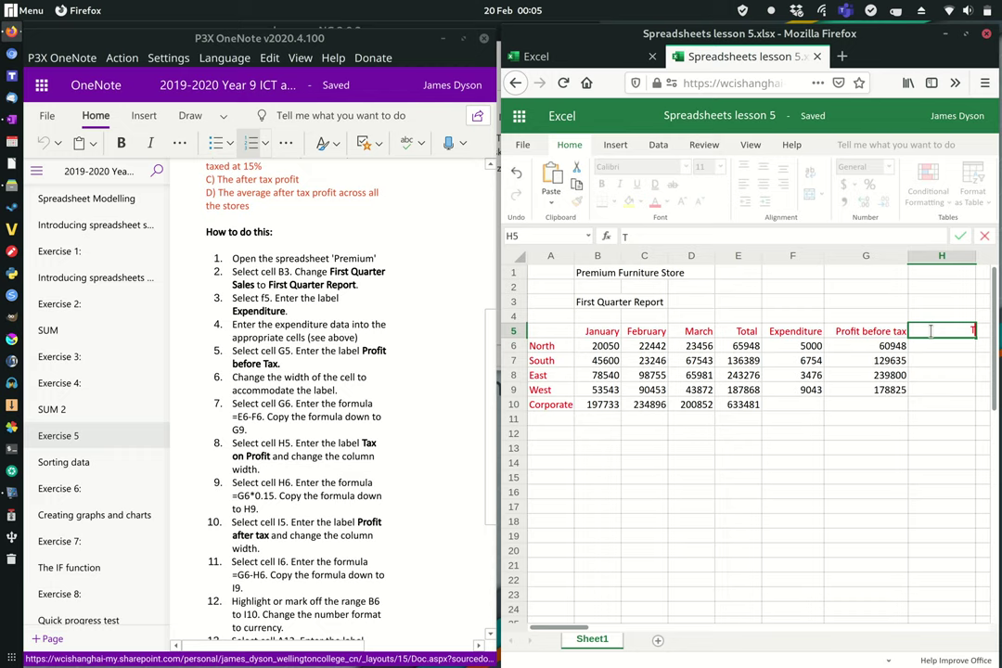
pyautogui.write('ax on Profit')
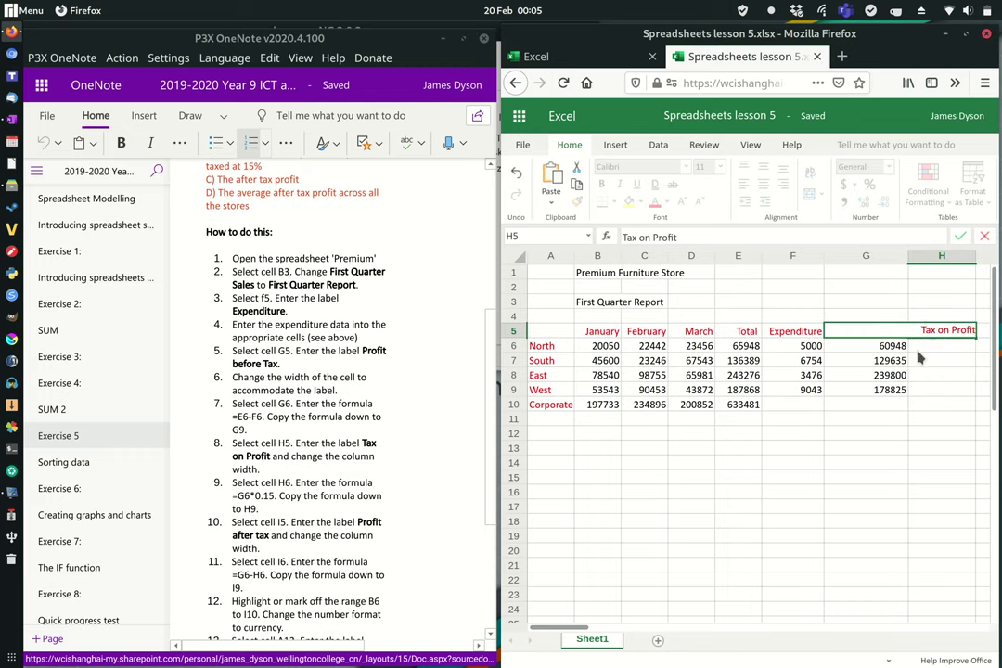
pyautogui.press('Return')
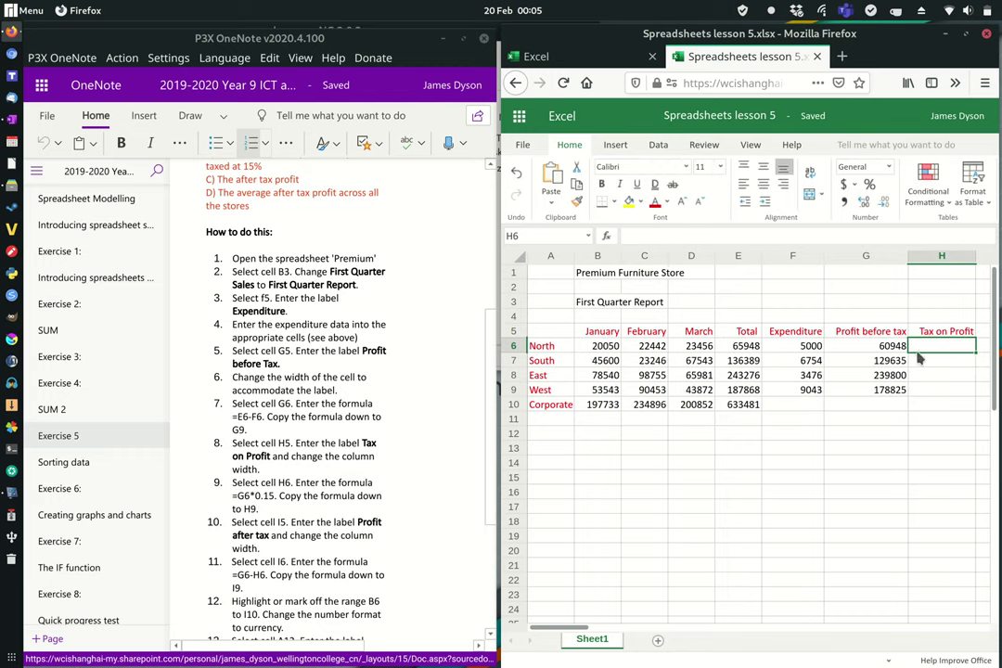
pyautogui.moveTo(980, 253); pyautogui.dragTo(975, 264)
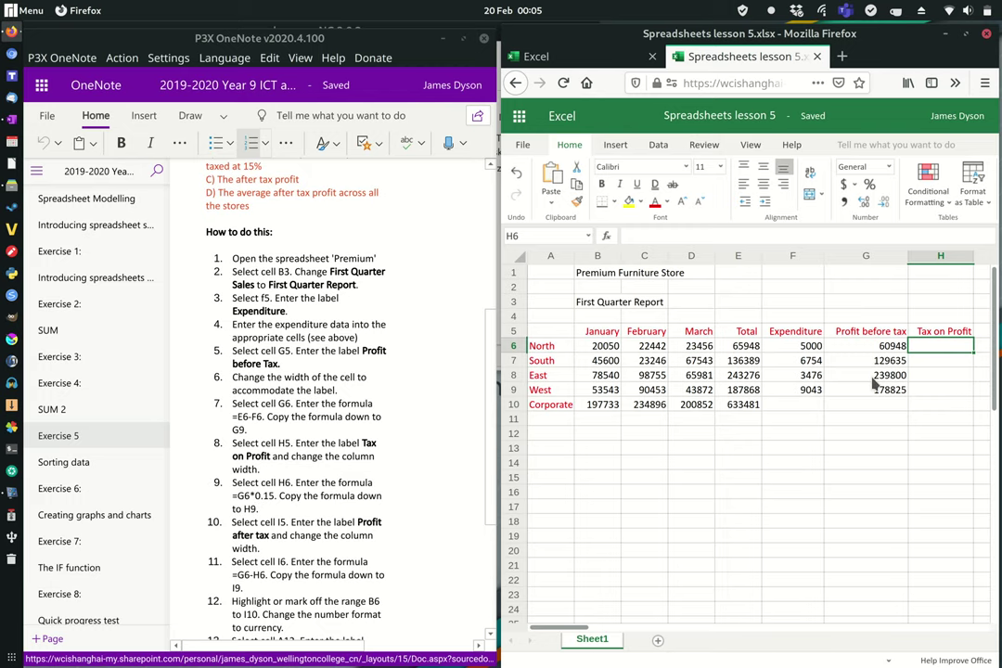
# Enter =G6*0.15 in H6 and copy it down to H9
pyautogui.write('=')
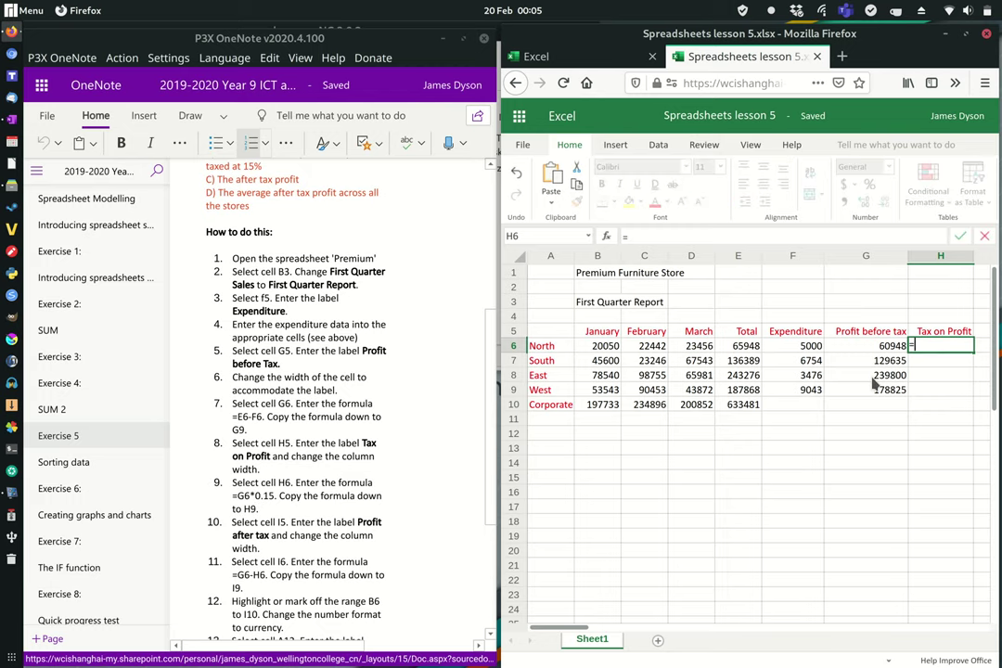
pyautogui.click(851, 349)
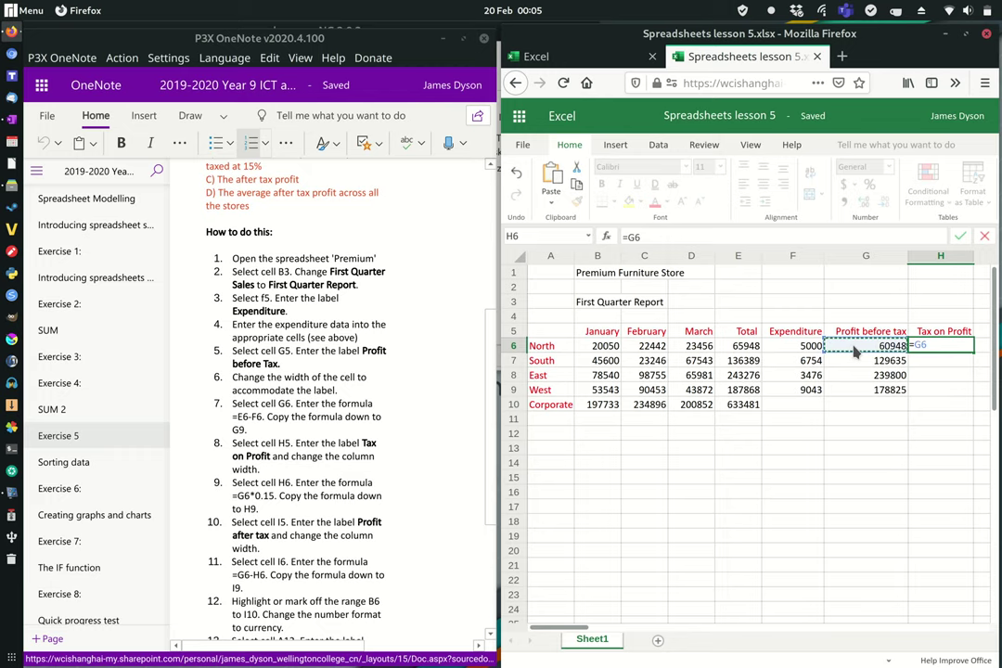
pyautogui.write('*0.15')
pyautogui.press('Return')
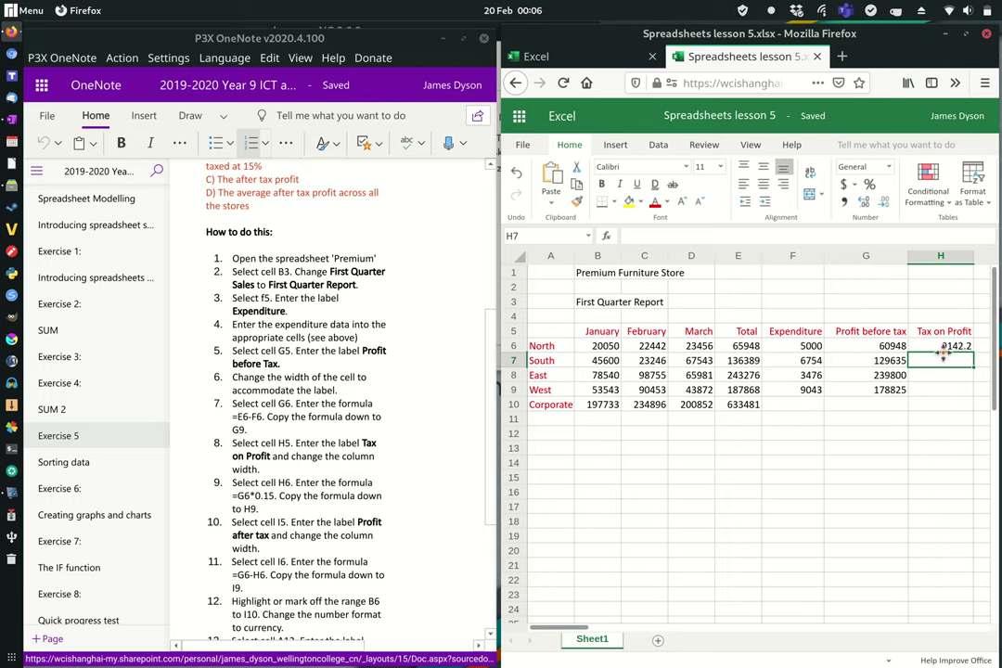
pyautogui.click(942, 348)
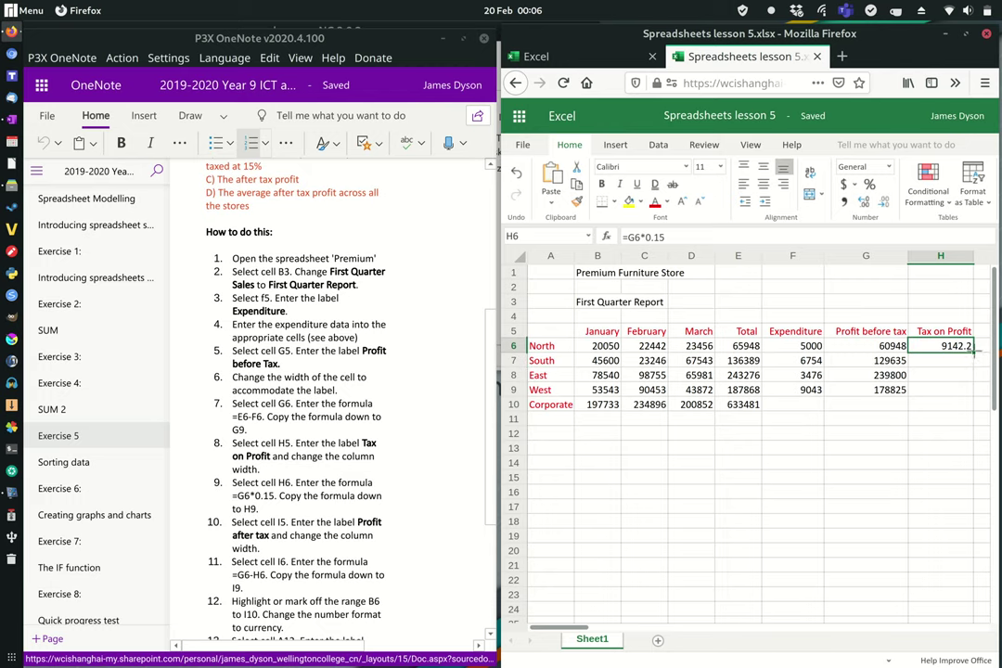
pyautogui.moveTo(973, 353); pyautogui.dragTo(961, 394)
pyautogui.click(931, 418)
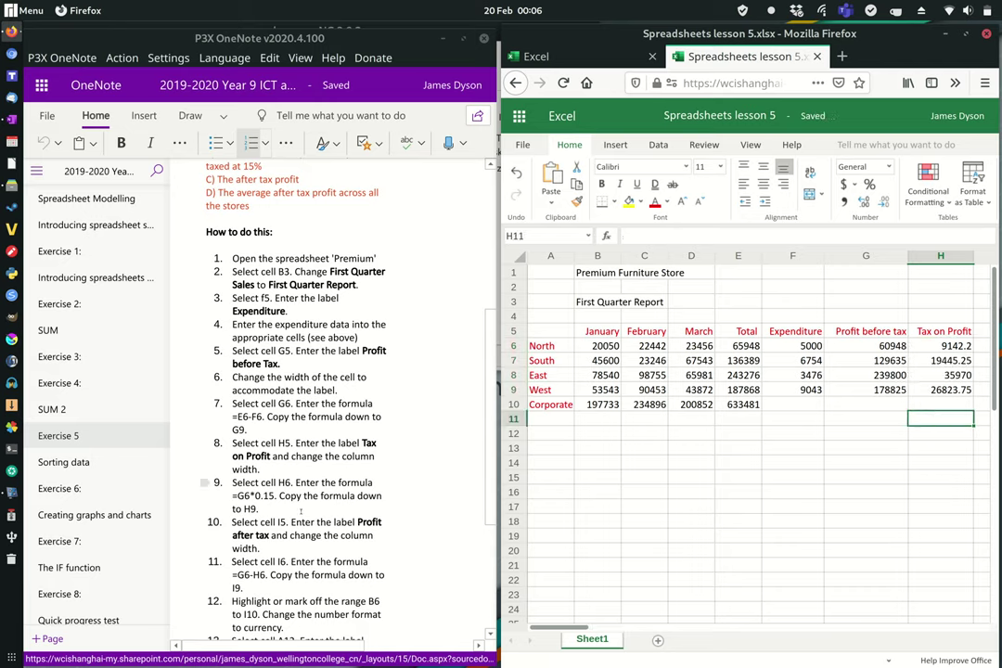
pyautogui.scroll(-1, 259, 535)
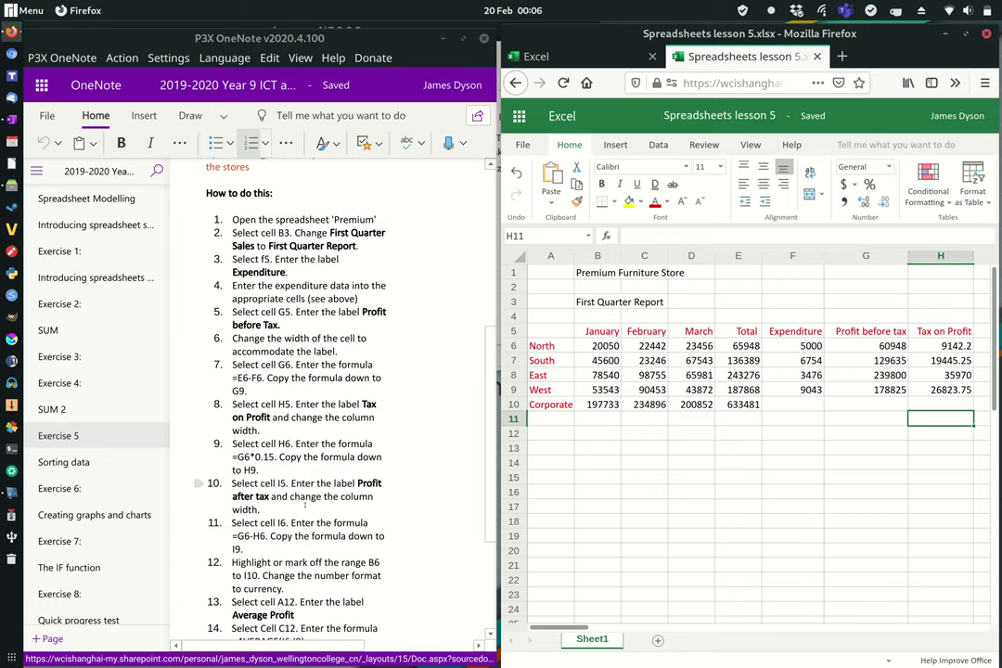
# Type 'Profit after tax' into I5 and widen column I so the label fits
pyautogui.moveTo(577, 630); pyautogui.dragTo(600, 630)
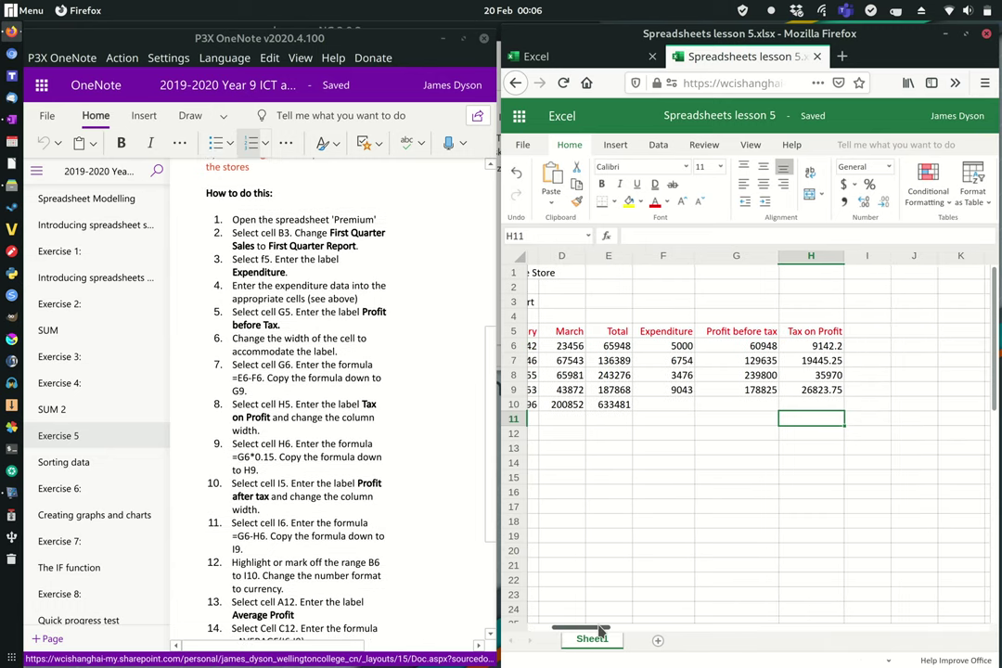
pyautogui.click(851, 335)
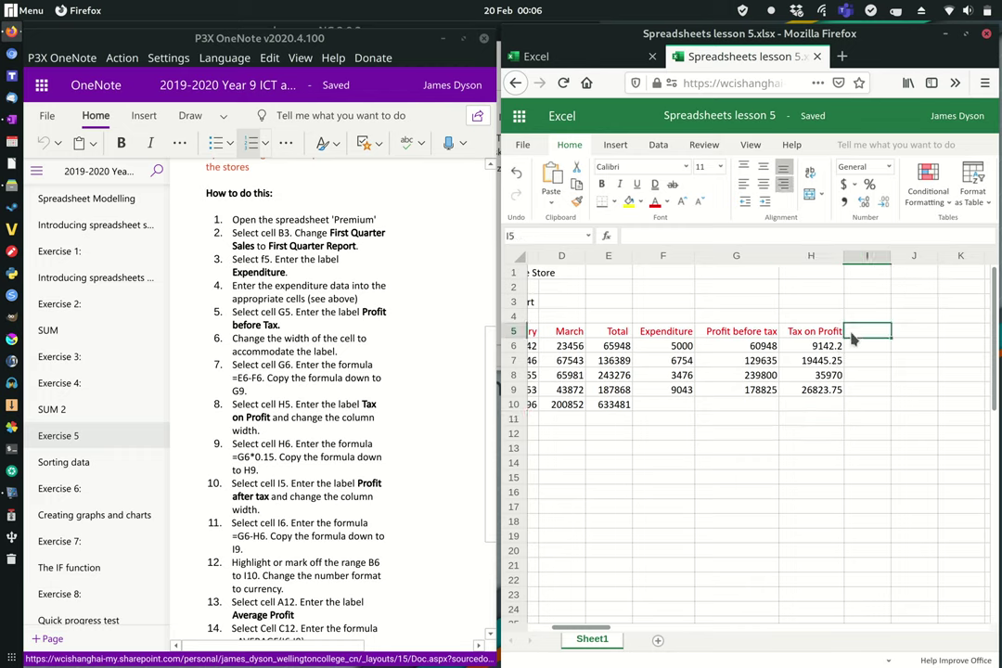
pyautogui.write('PRofit')
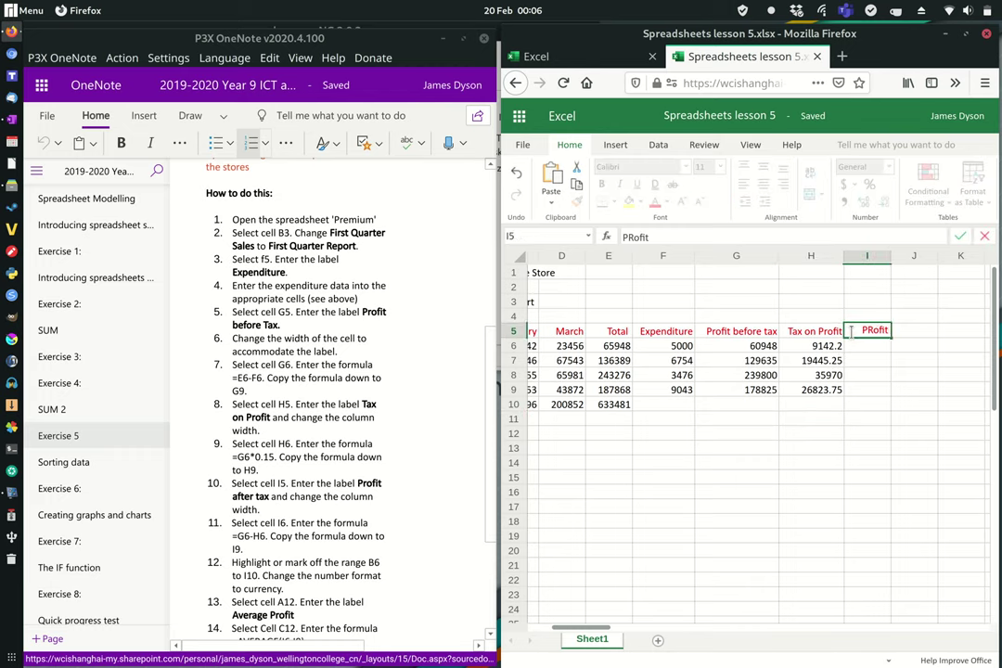
pyautogui.press('BackSpace')
pyautogui.press('BackSpace')
pyautogui.press('BackSpace')
pyautogui.press('BackSpace')
pyautogui.press('BackSpace')
pyautogui.write('rofit after tax')
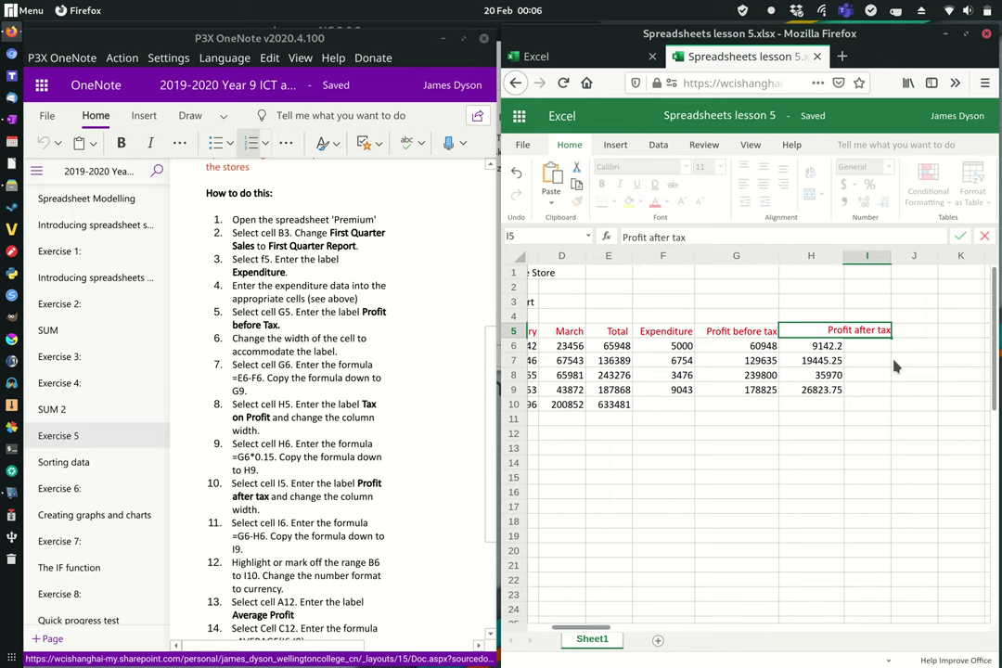
pyautogui.press('Return')
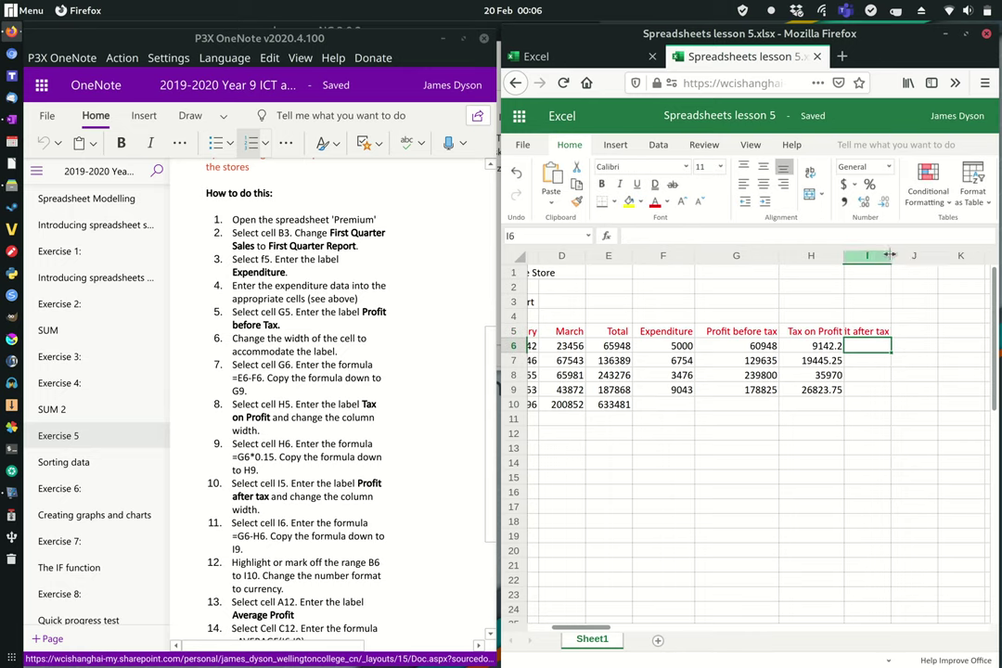
pyautogui.moveTo(892, 258); pyautogui.dragTo(914, 264)
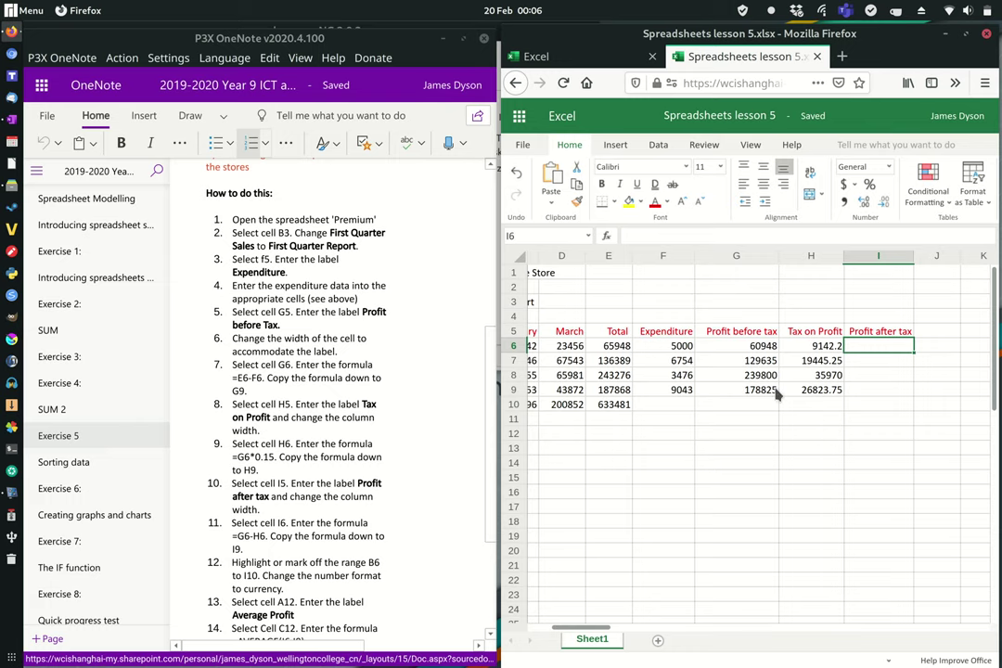
# Enter =G6-H6 in I6 and fill it down through I9
pyautogui.write('=')
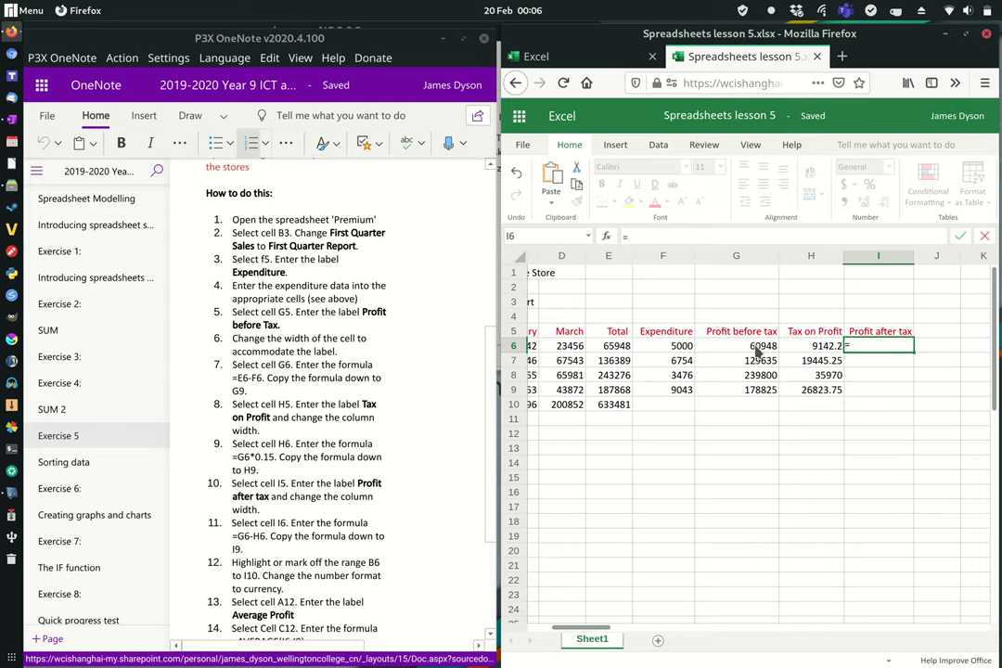
pyautogui.click(756, 347)
pyautogui.write('-')
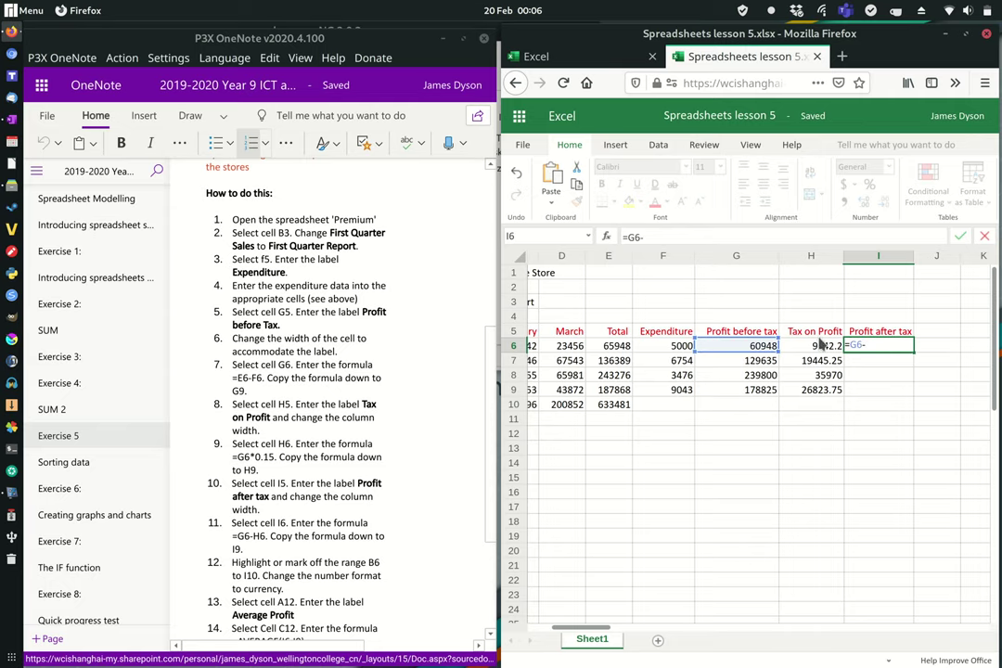
pyautogui.click(821, 345)
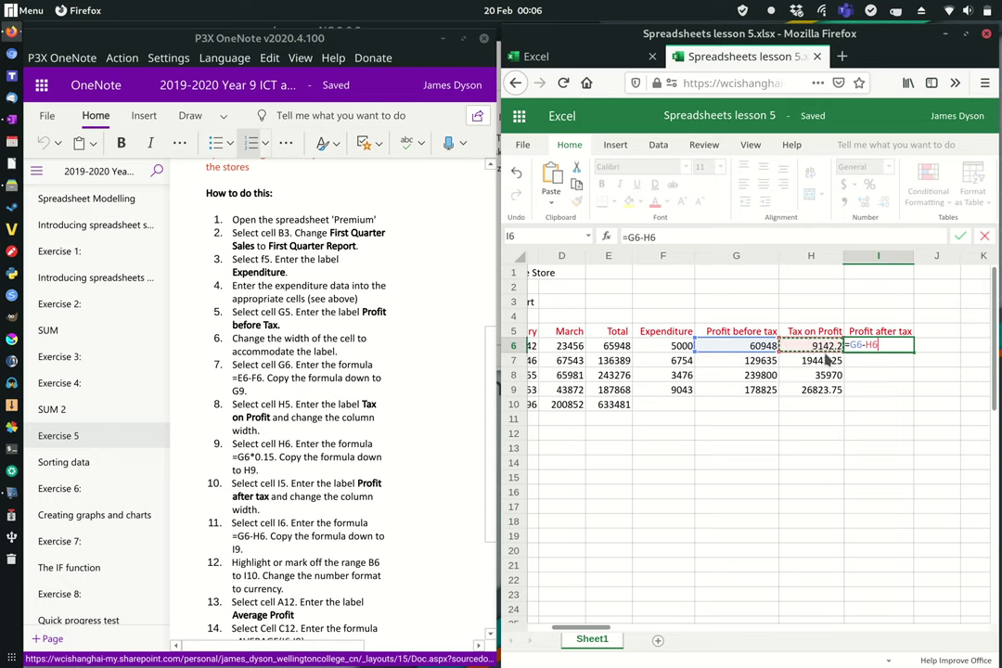
pyautogui.press('Return')
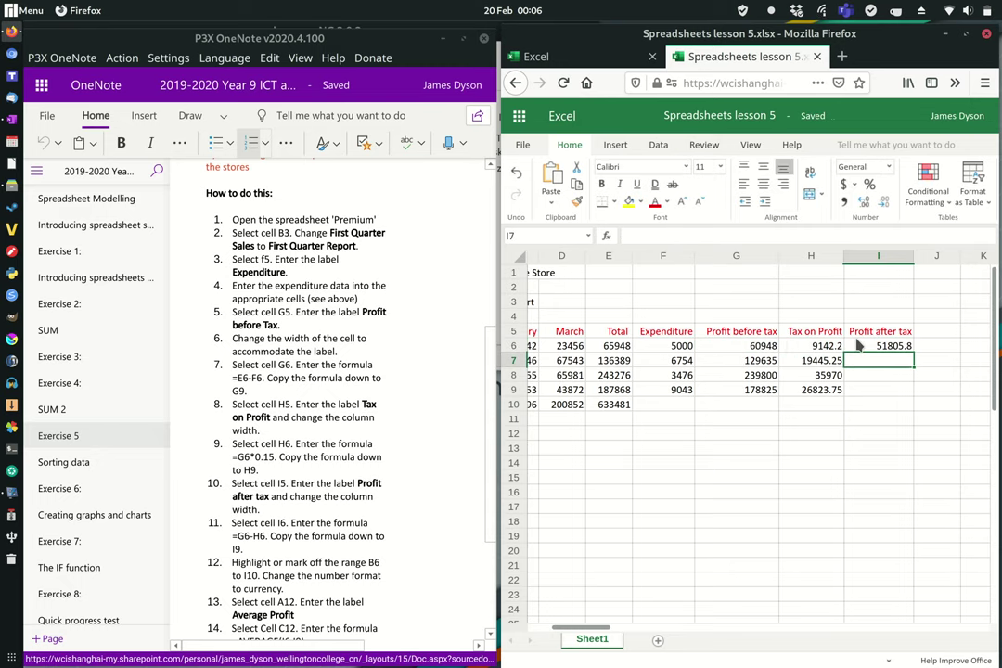
pyautogui.click(863, 345)
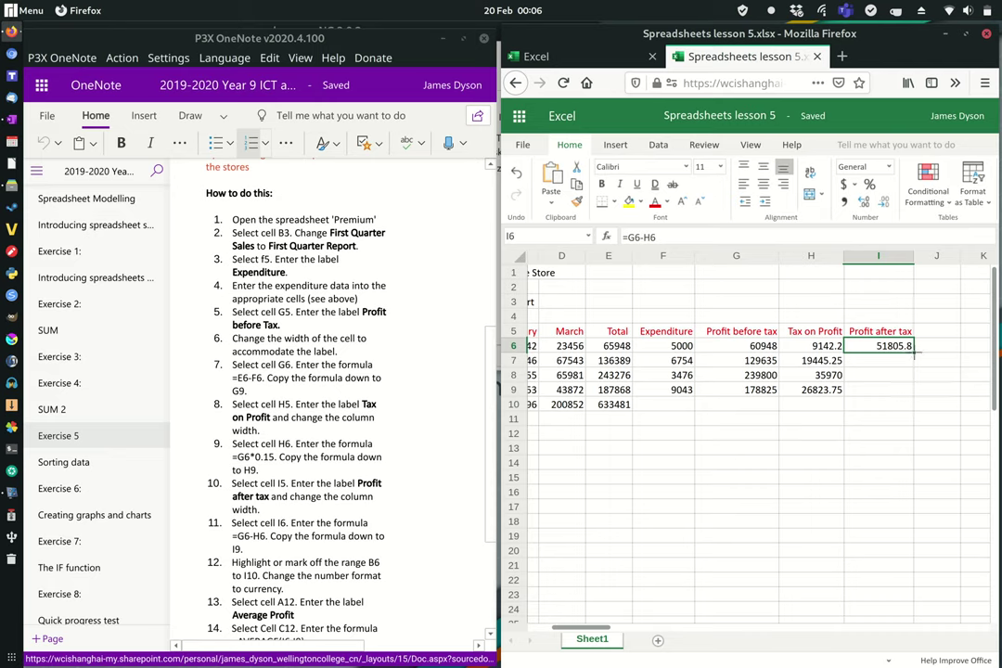
pyautogui.moveTo(915, 352); pyautogui.dragTo(905, 393)
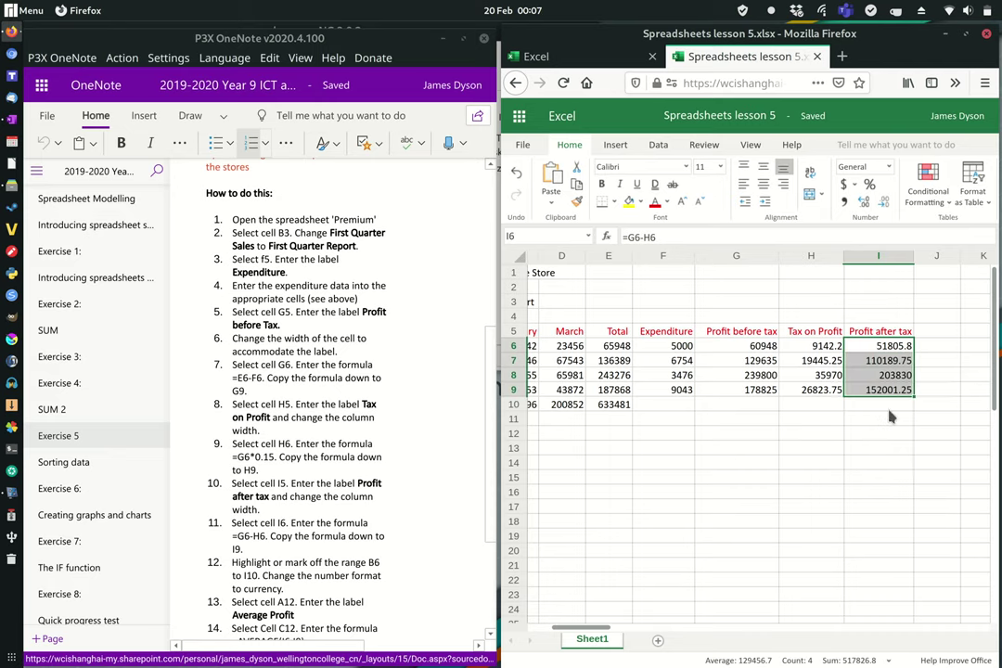
pyautogui.click(879, 405)
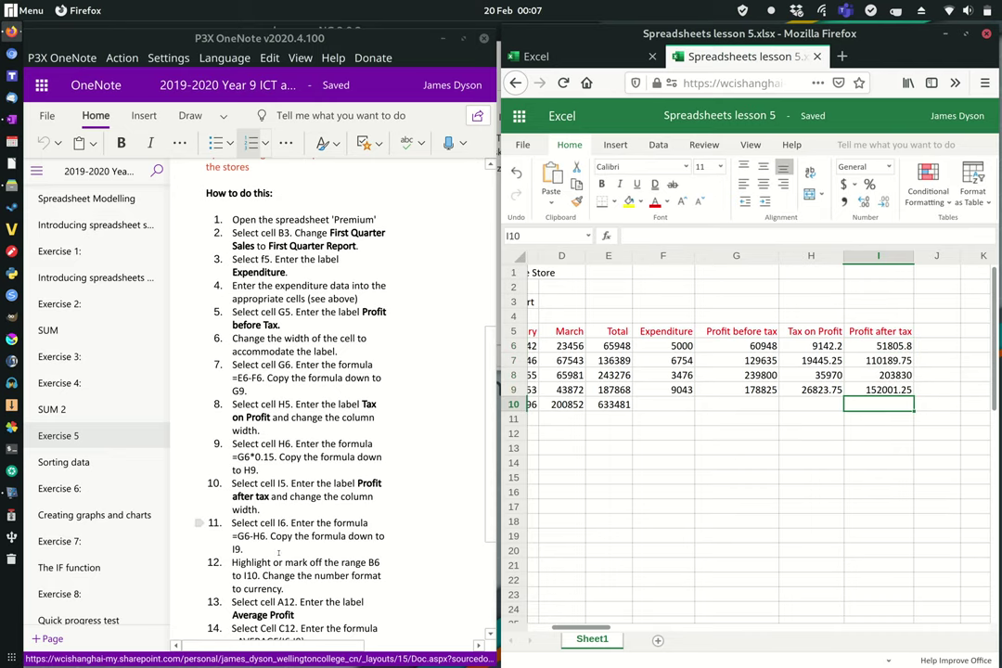
# Select the figures range B6:I10
pyautogui.scroll(-1, 274, 562)
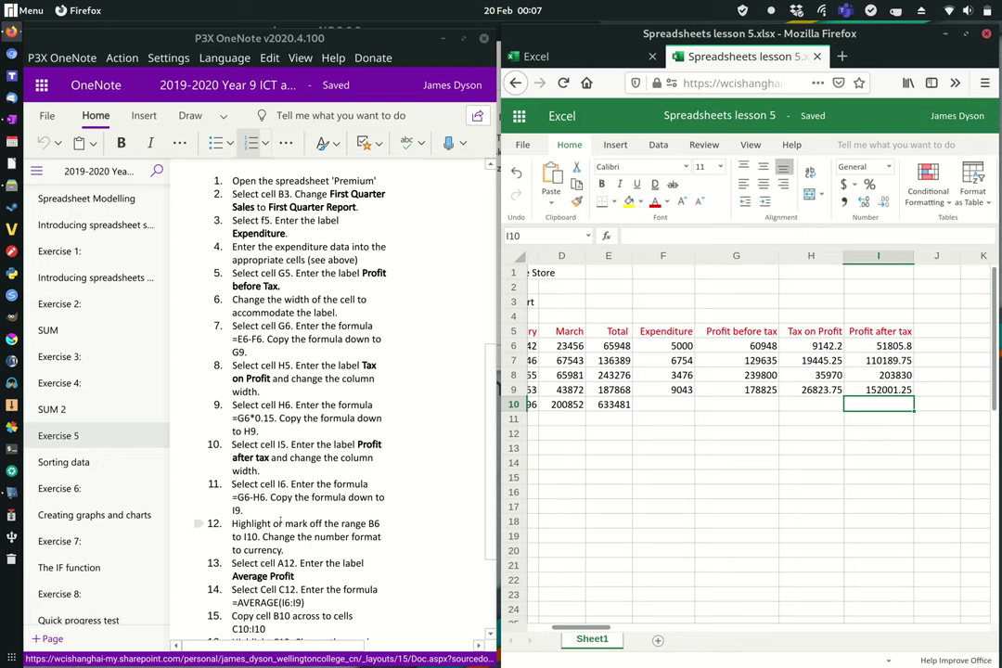
pyautogui.moveTo(596, 629); pyautogui.dragTo(563, 630)
pyautogui.moveTo(603, 346); pyautogui.dragTo(692, 407)
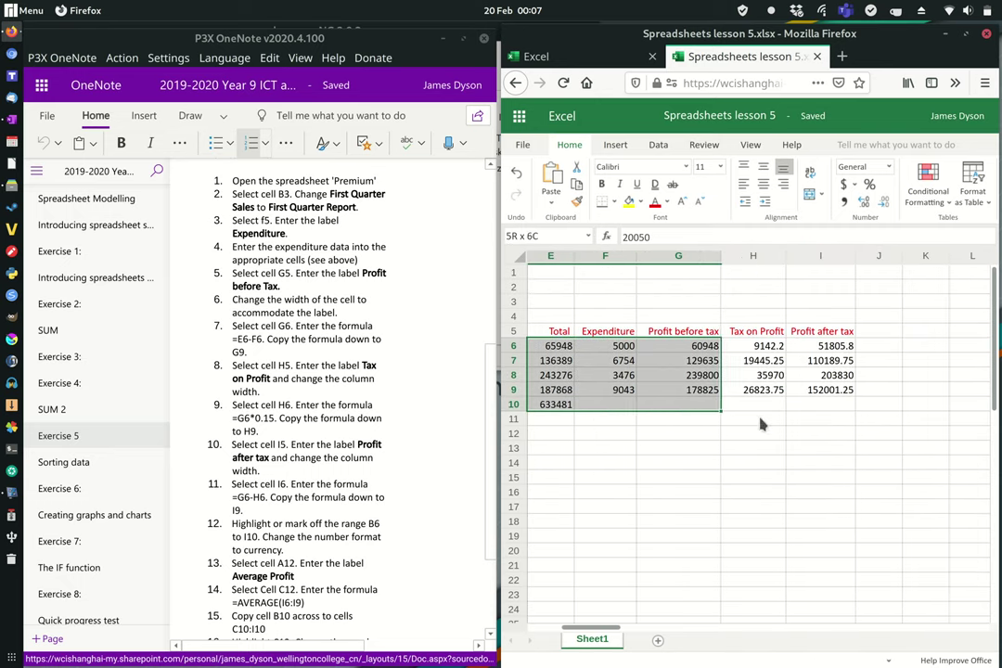
pyautogui.moveTo(760, 424); pyautogui.dragTo(788, 427)
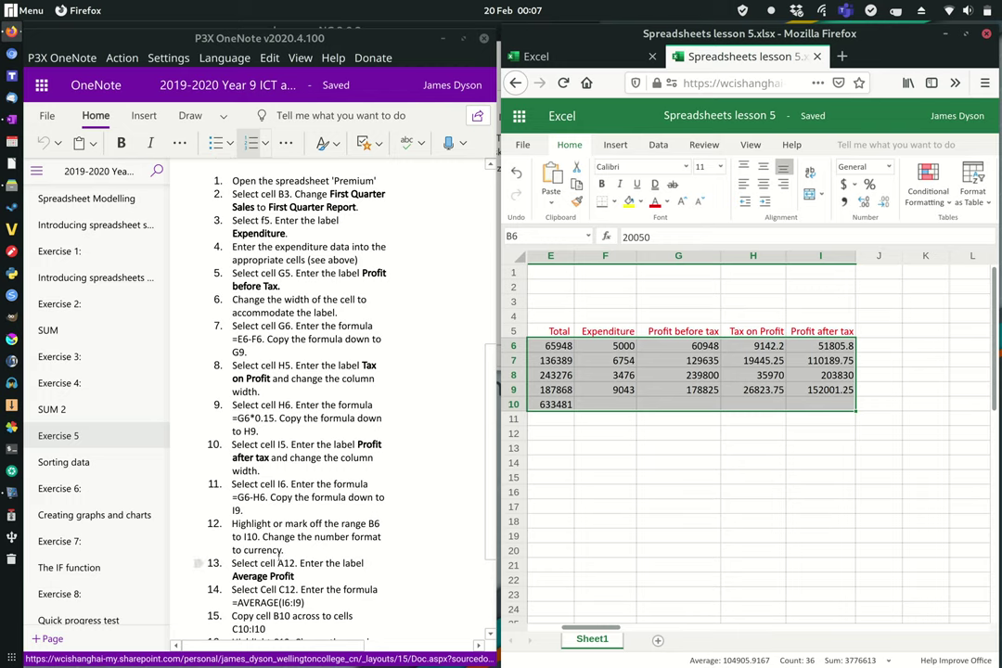
# Apply Currency number format with 2 decimal places and the $ symbol
pyautogui.rightClick(625, 394)
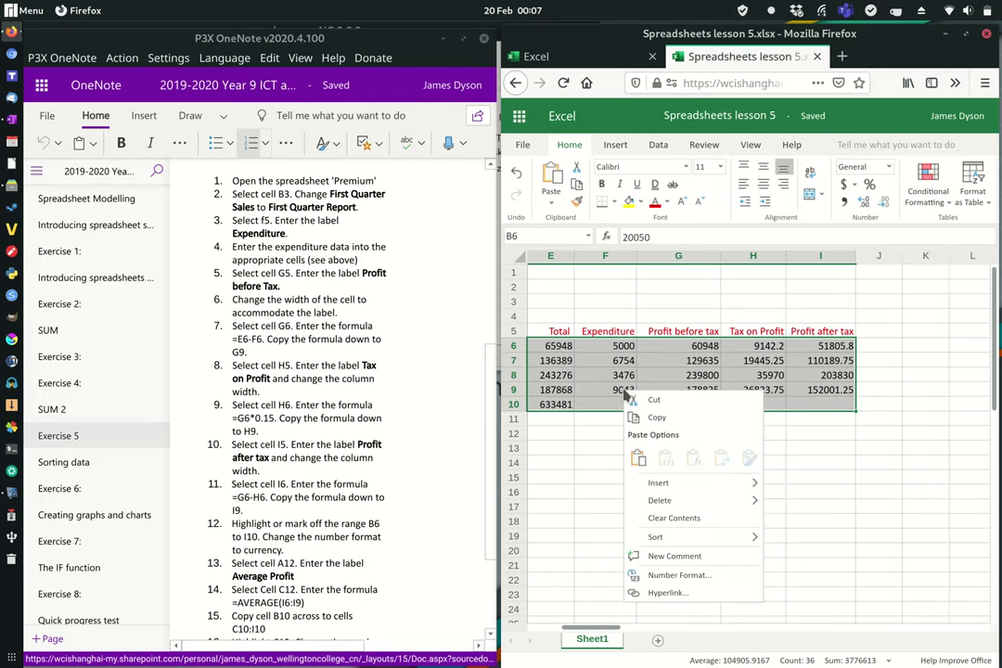
pyautogui.click(693, 576)
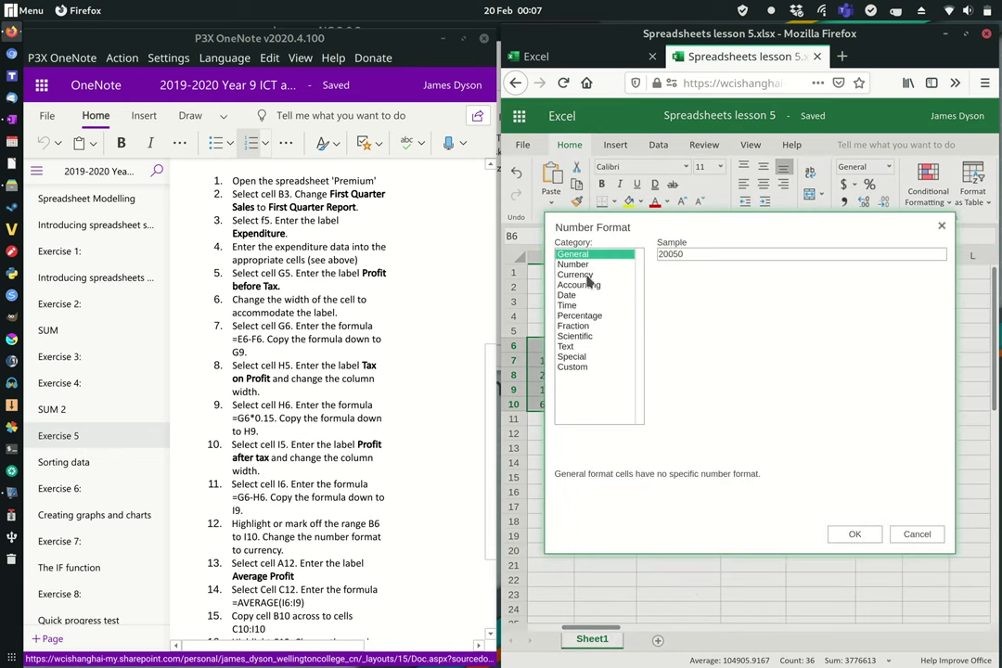
pyautogui.click(577, 275)
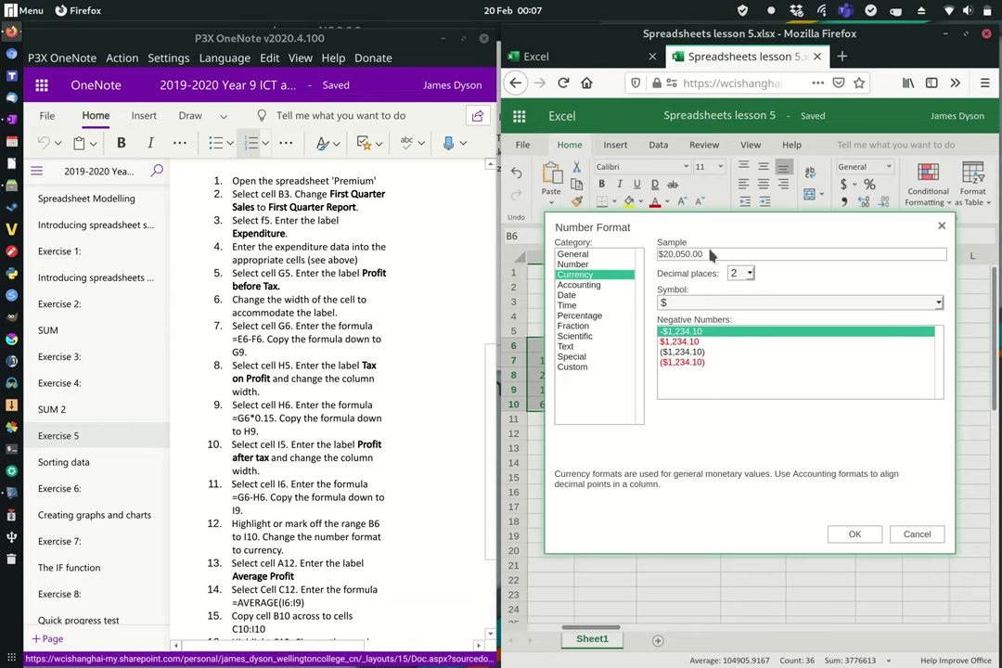
pyautogui.click(733, 302)
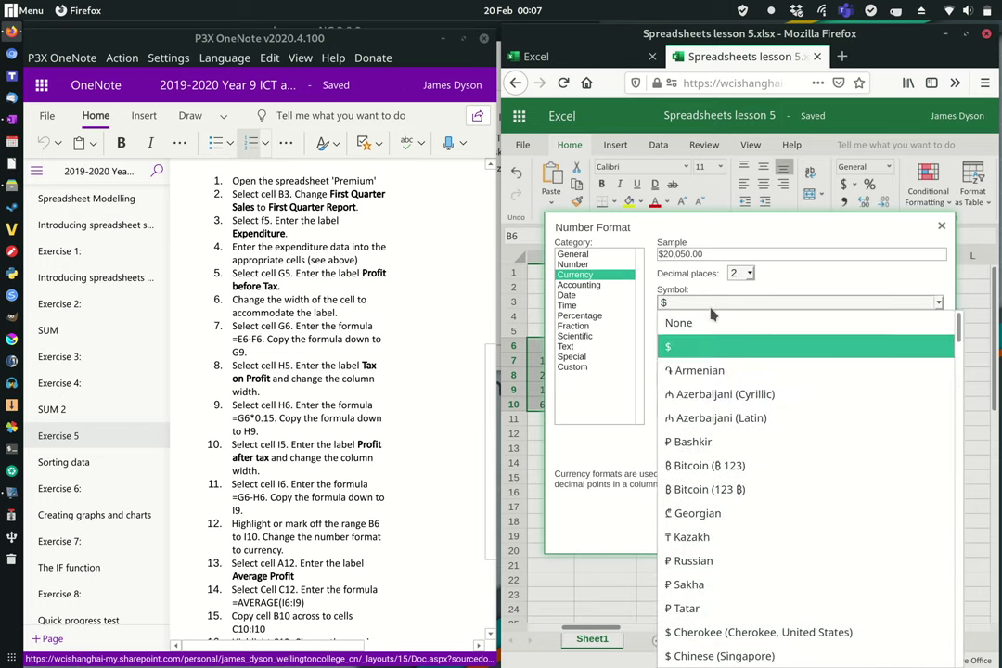
pyautogui.scroll(-5, 733, 394)
pyautogui.scroll(-20, 733, 397)
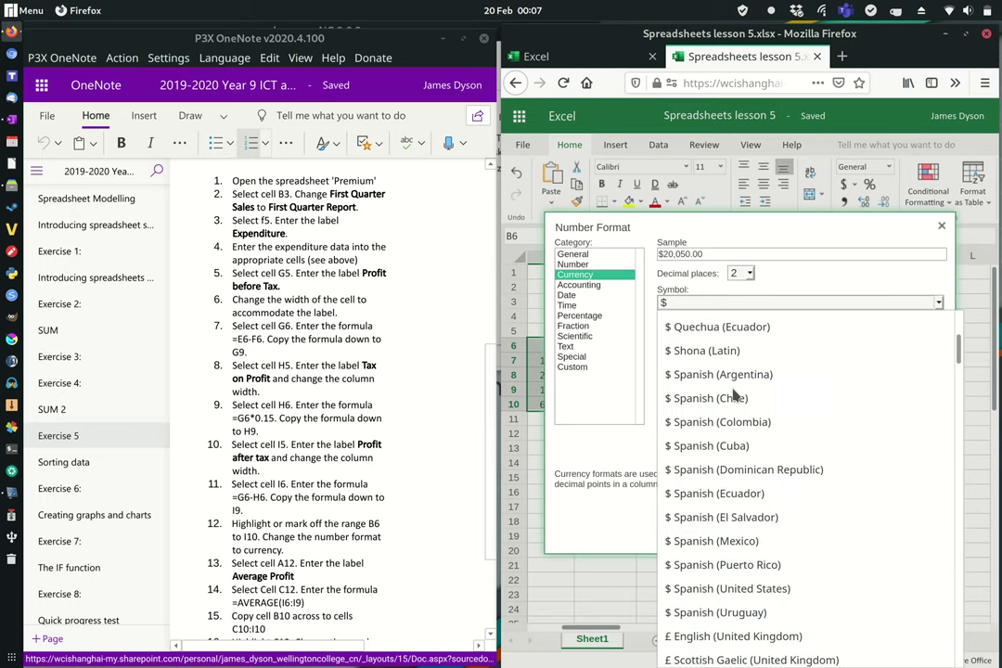
pyautogui.scroll(6, 733, 396)
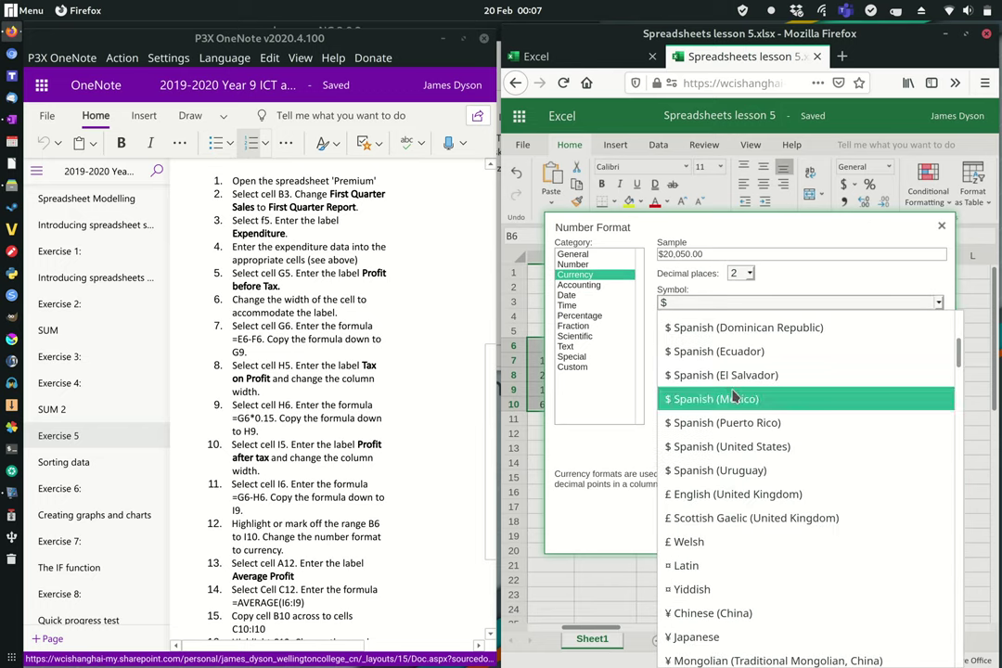
pyautogui.scroll(15, 733, 396)
pyautogui.click(806, 283)
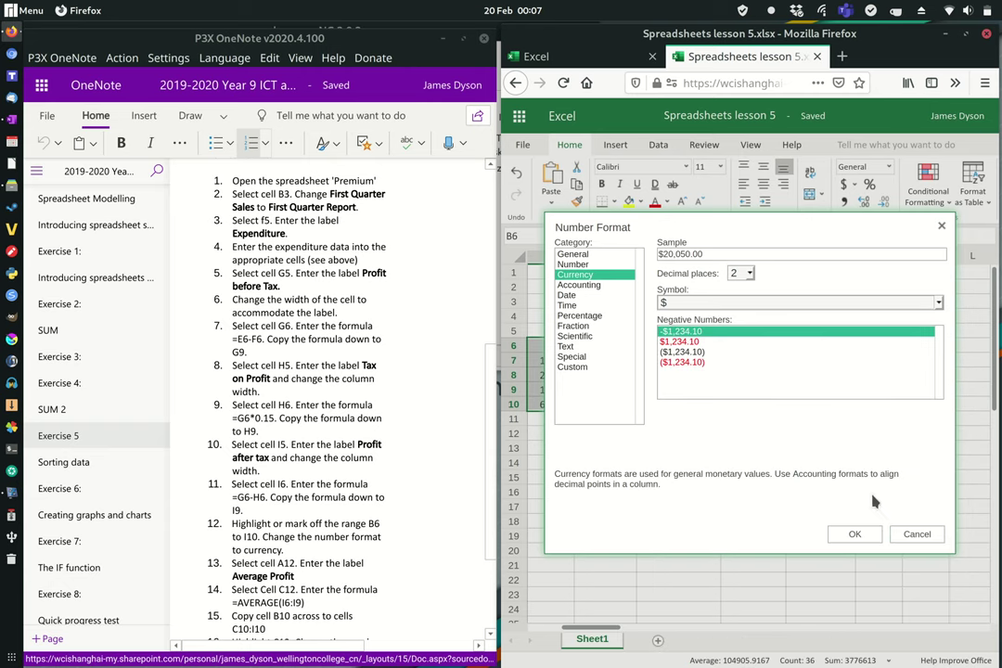
pyautogui.click(855, 534)
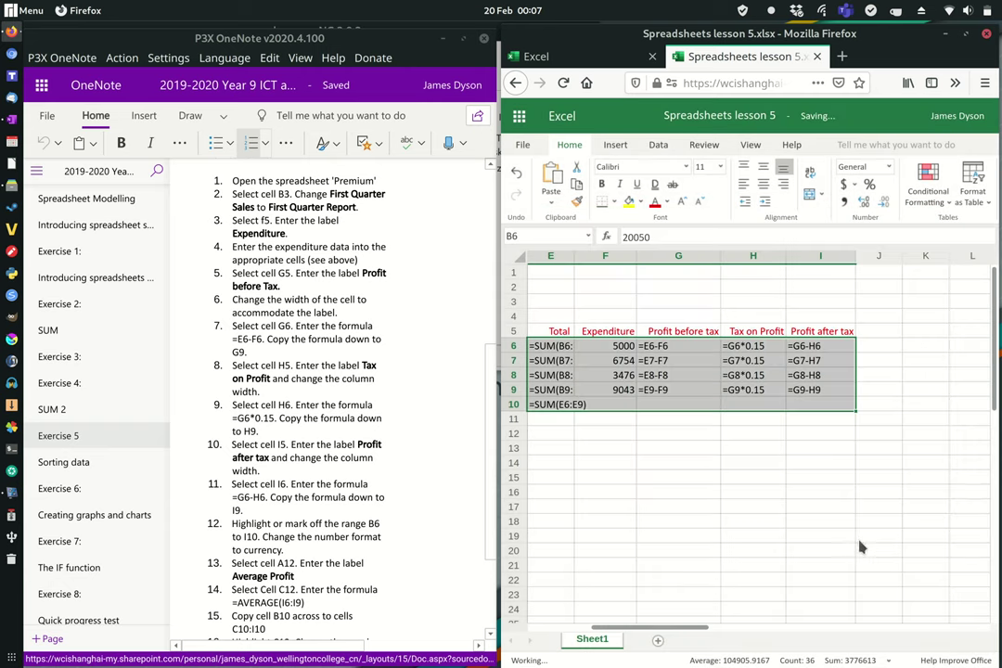
pyautogui.click(707, 433)
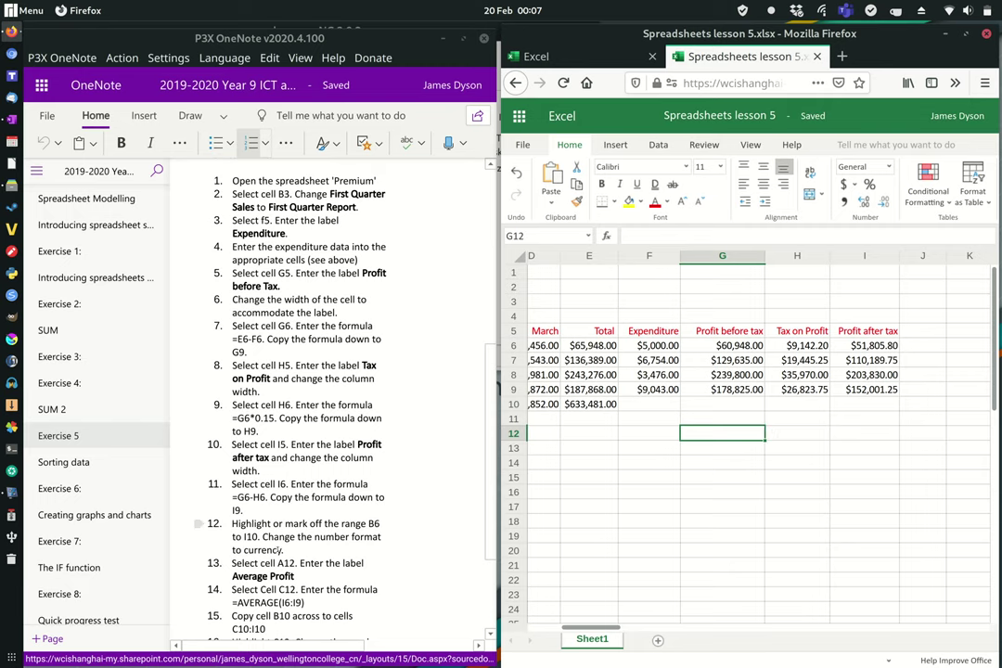
# Type the label 'Average Profit' into A12 and drag column A wider to fit it
pyautogui.scroll(-3, 279, 548)
pyautogui.scroll(1, 269, 534)
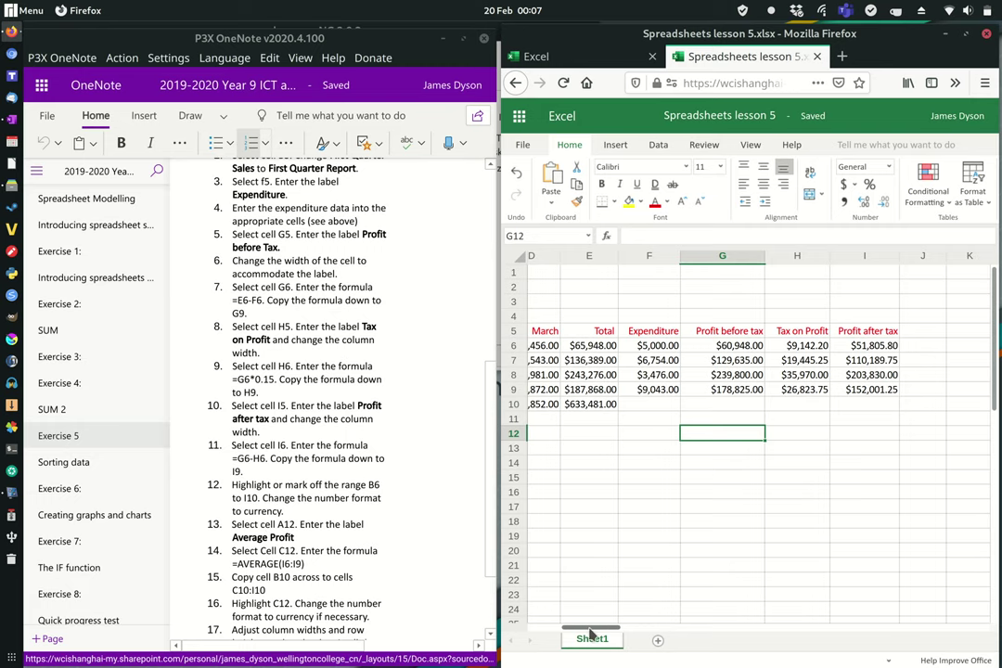
pyautogui.moveTo(590, 627); pyautogui.dragTo(559, 628)
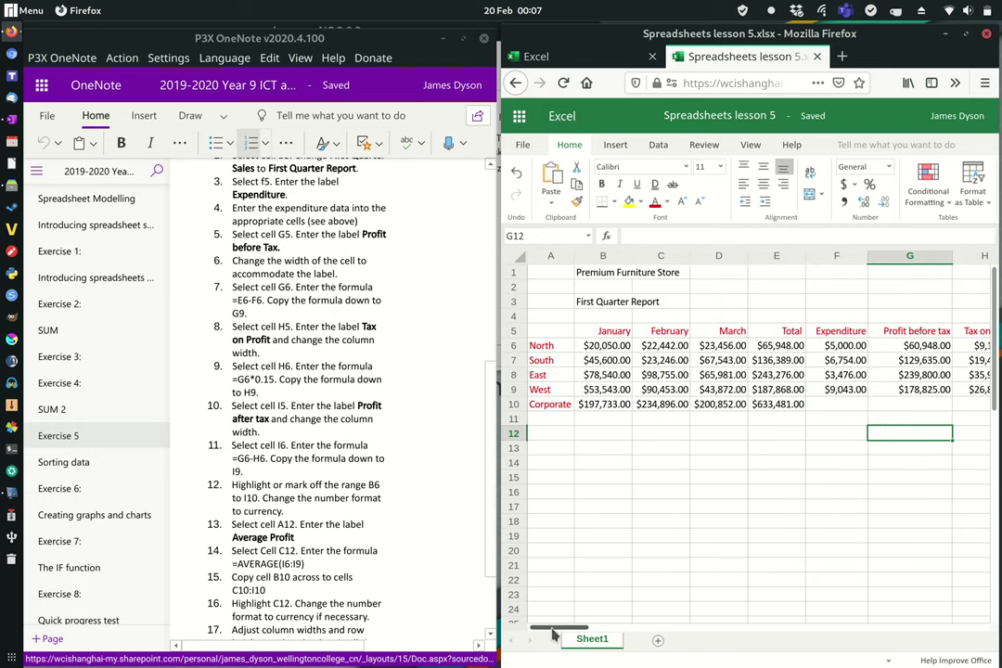
pyautogui.click(549, 436)
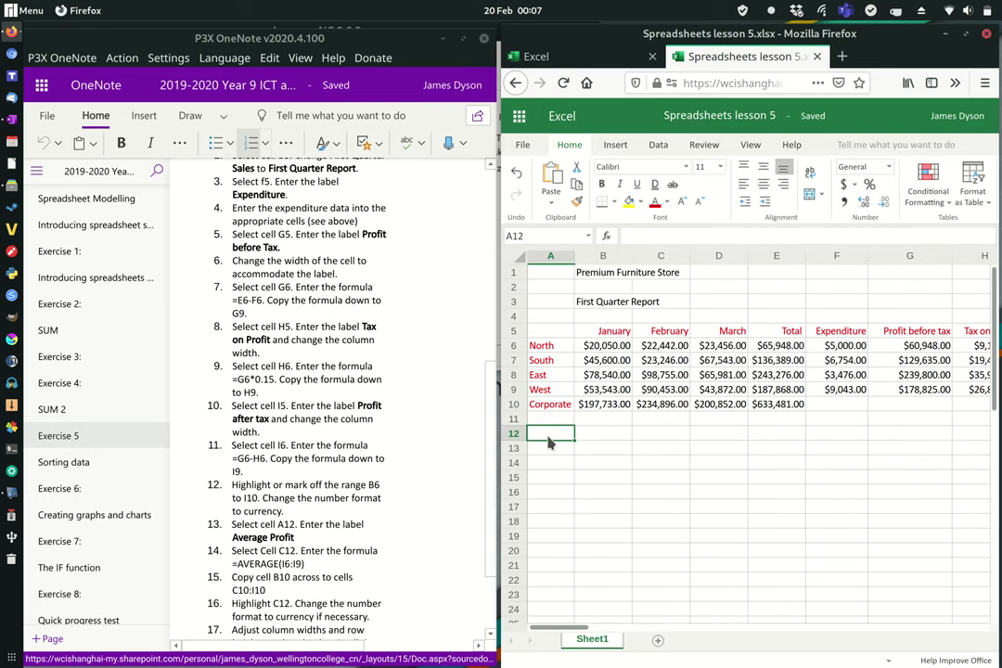
pyautogui.write('A')
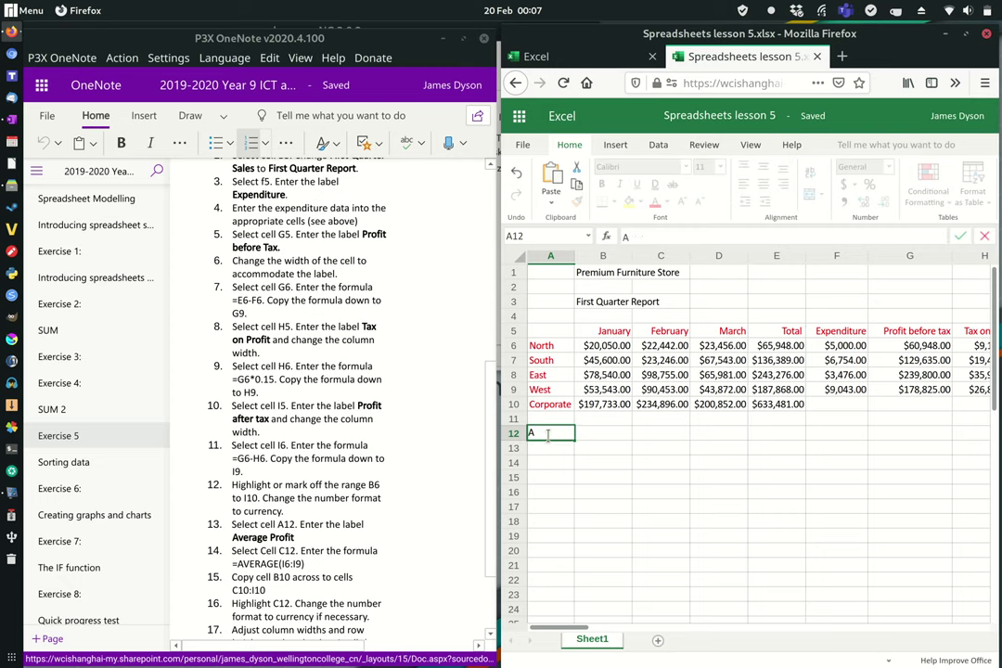
pyautogui.write('verage PRofi')
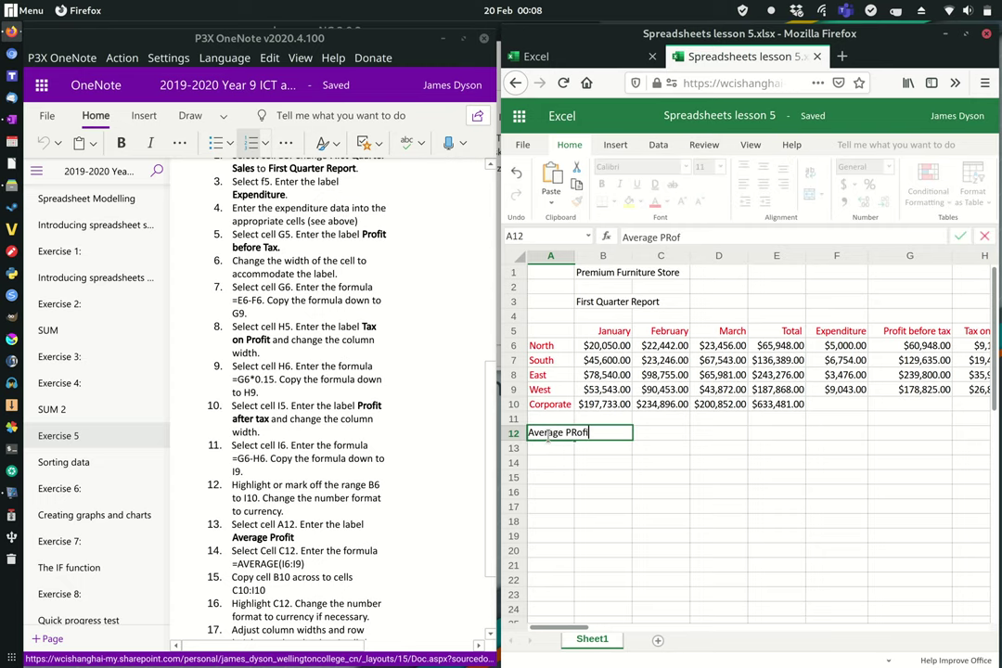
pyautogui.press('BackSpace')
pyautogui.press('BackSpace')
pyautogui.press('BackSpace')
pyautogui.write('rof')
pyautogui.click(639, 468)
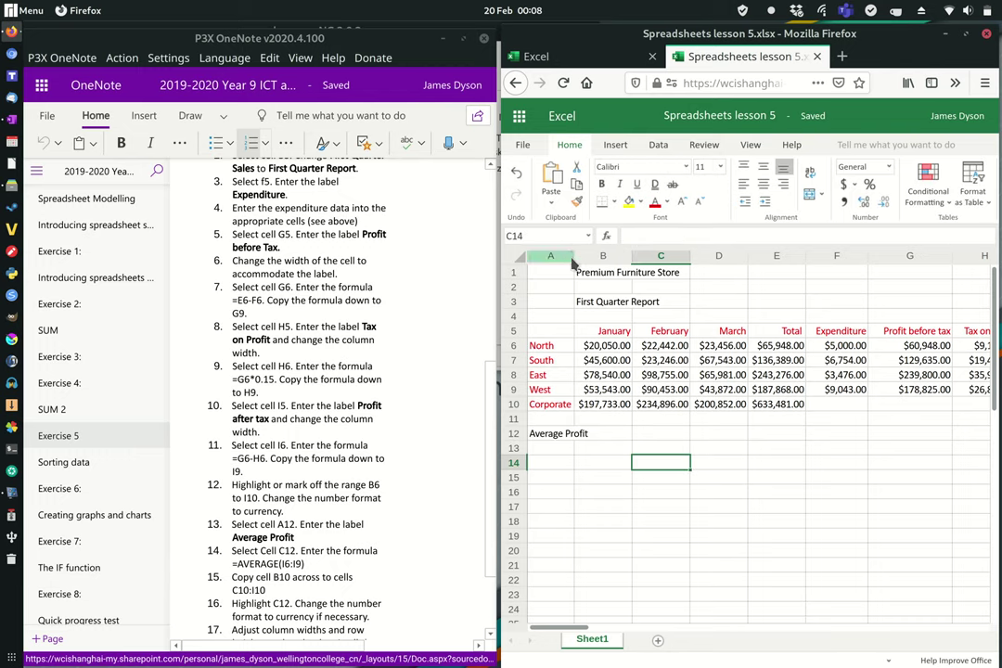
pyautogui.moveTo(575, 257); pyautogui.dragTo(598, 281)
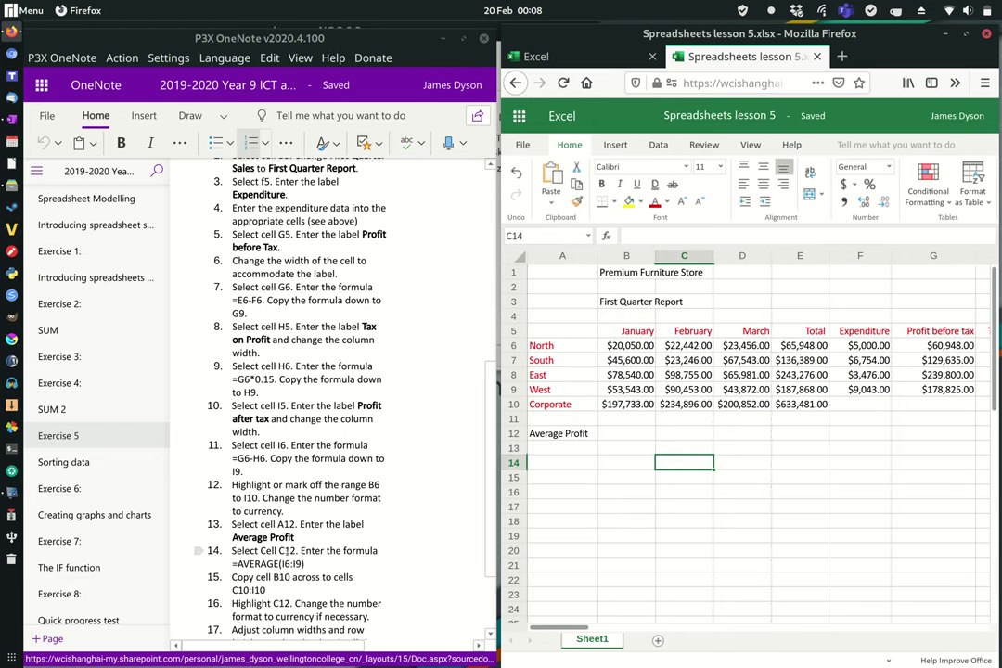
# Enter =AVERAGE(I6:I9) in C12 so it shows $129,456.70
pyautogui.click(662, 434)
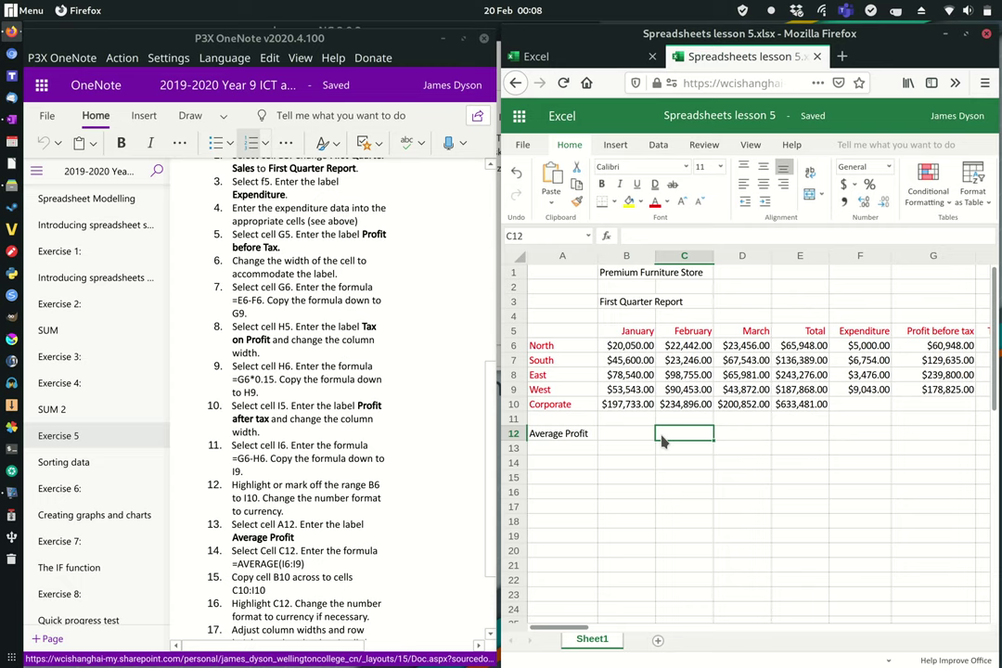
pyautogui.write('=avera')
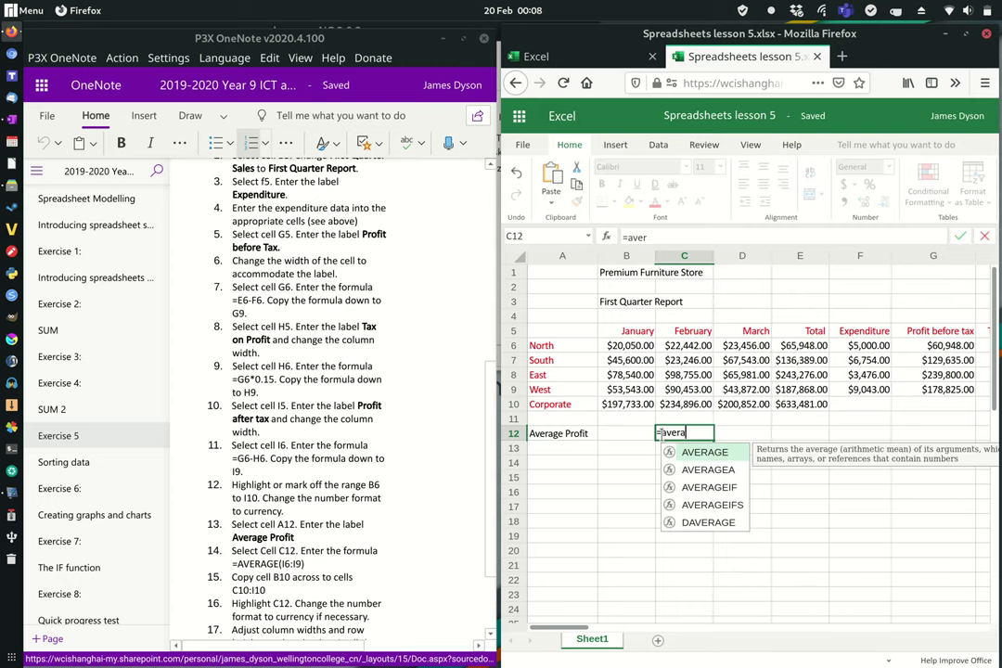
pyautogui.write('ge(')
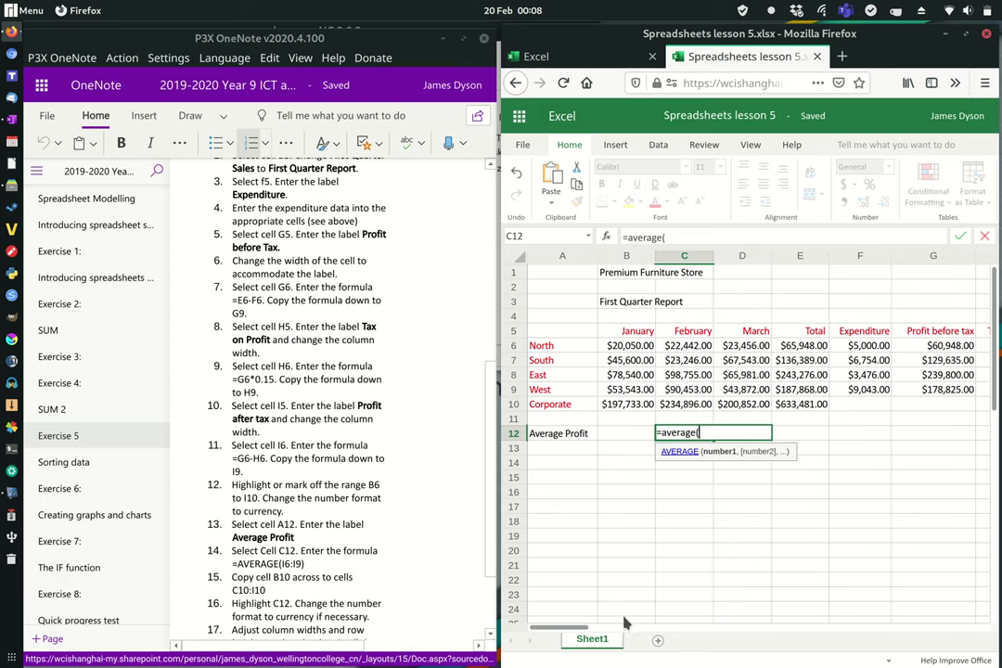
pyautogui.moveTo(588, 627); pyautogui.dragTo(629, 627)
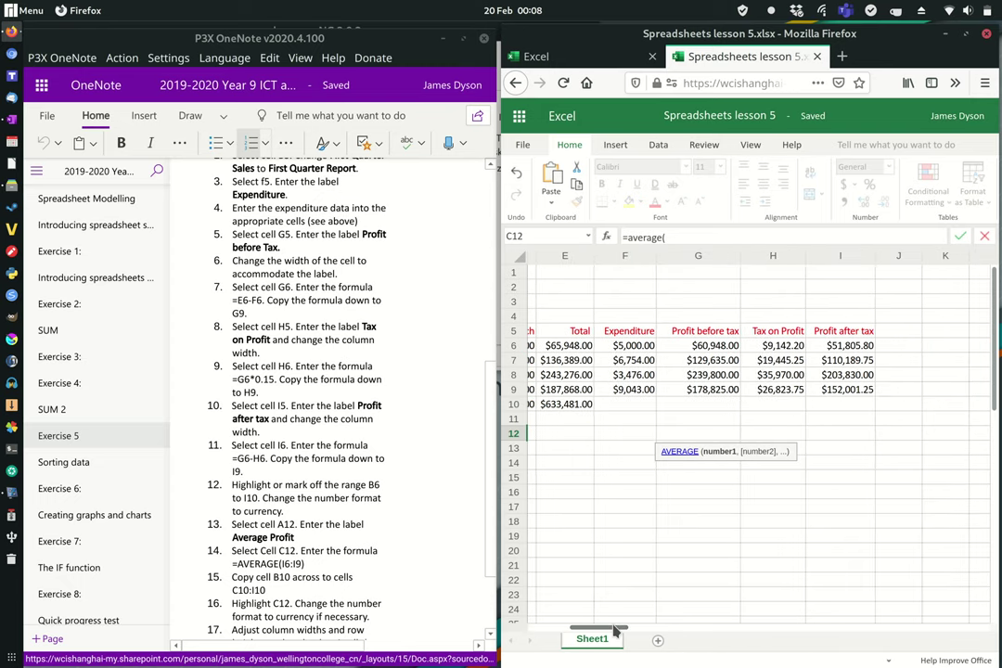
pyautogui.moveTo(833, 346); pyautogui.dragTo(838, 394)
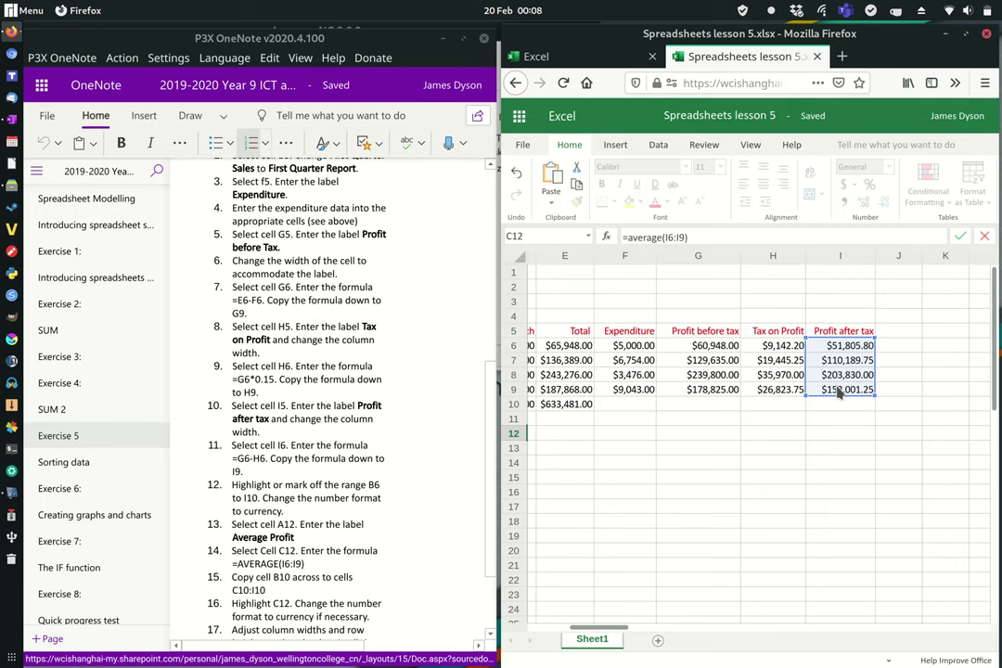
pyautogui.press('Return')
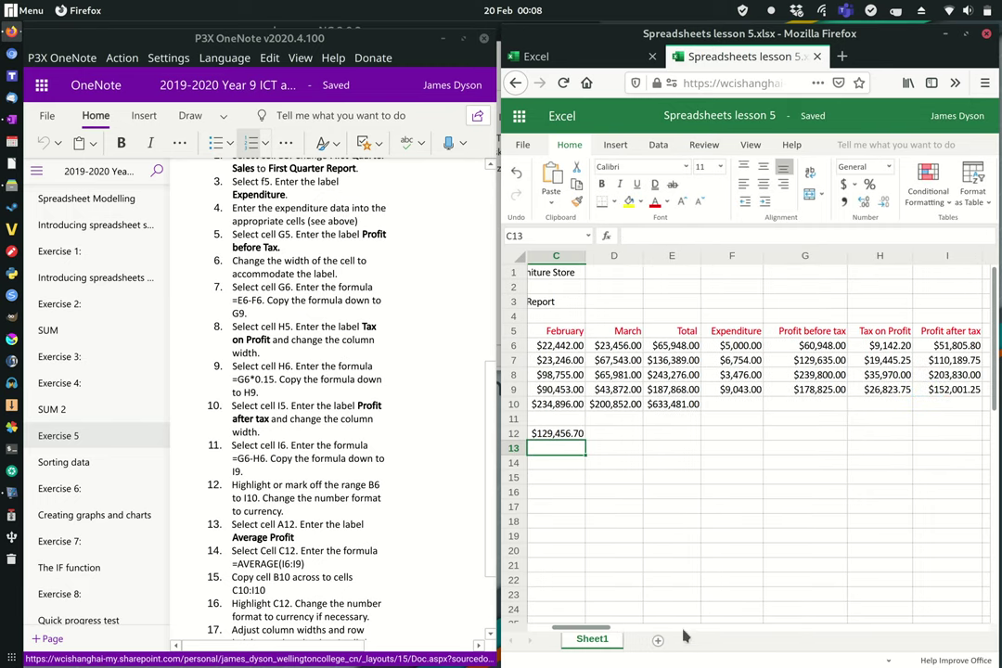
pyautogui.moveTo(591, 631); pyautogui.dragTo(568, 631)
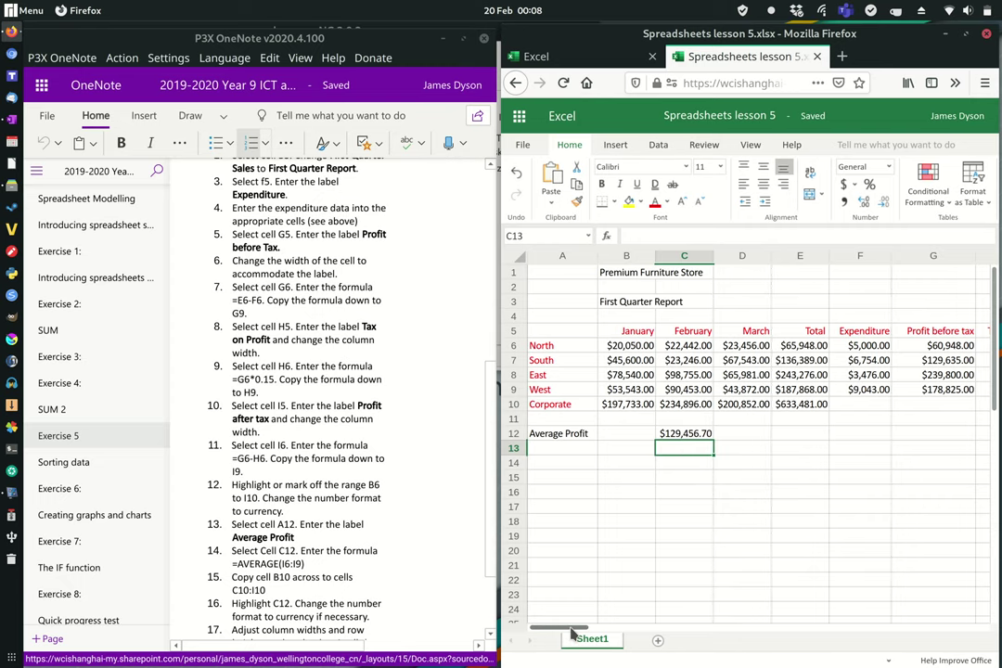
pyautogui.moveTo(572, 629); pyautogui.dragTo(617, 638)
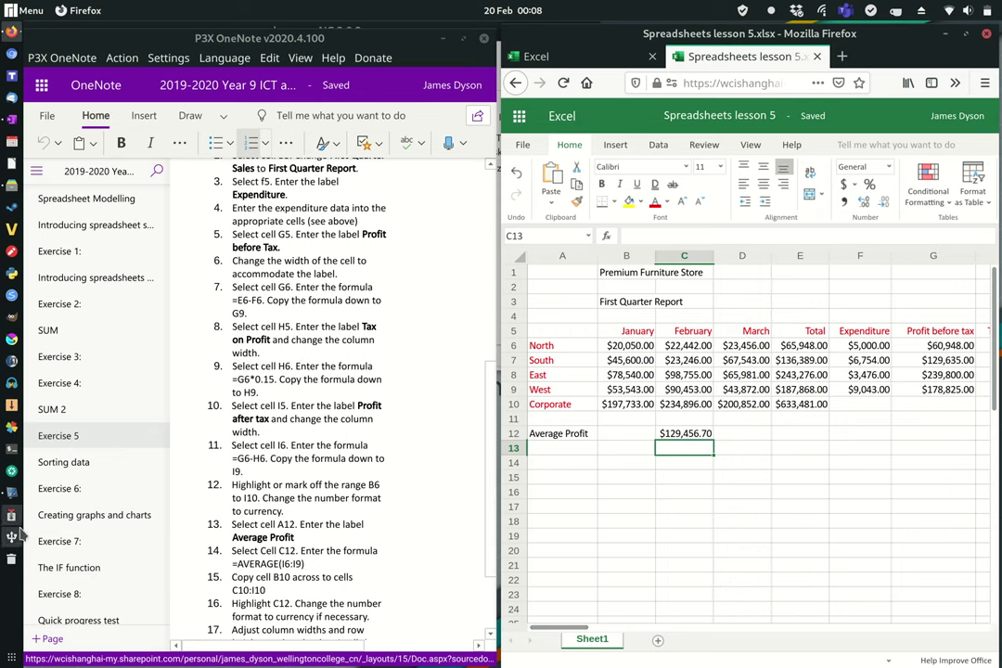
# Fill B10's =SUM(B6:B9) across to I10, giving a $517,826.80 profit-after-tax total
pyautogui.scroll(-1, 253, 589)
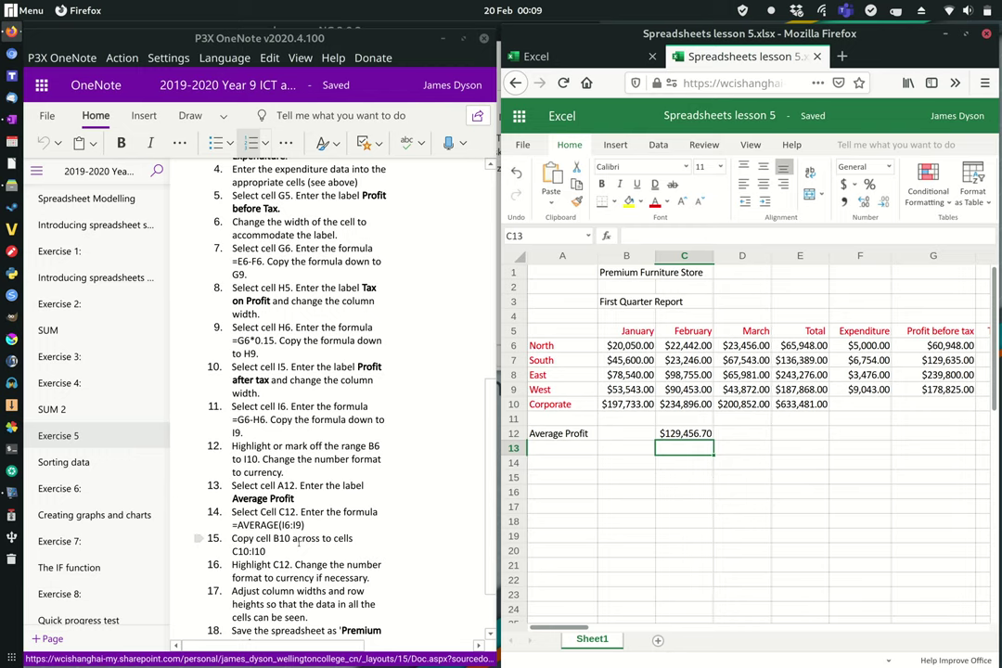
pyautogui.click(629, 406)
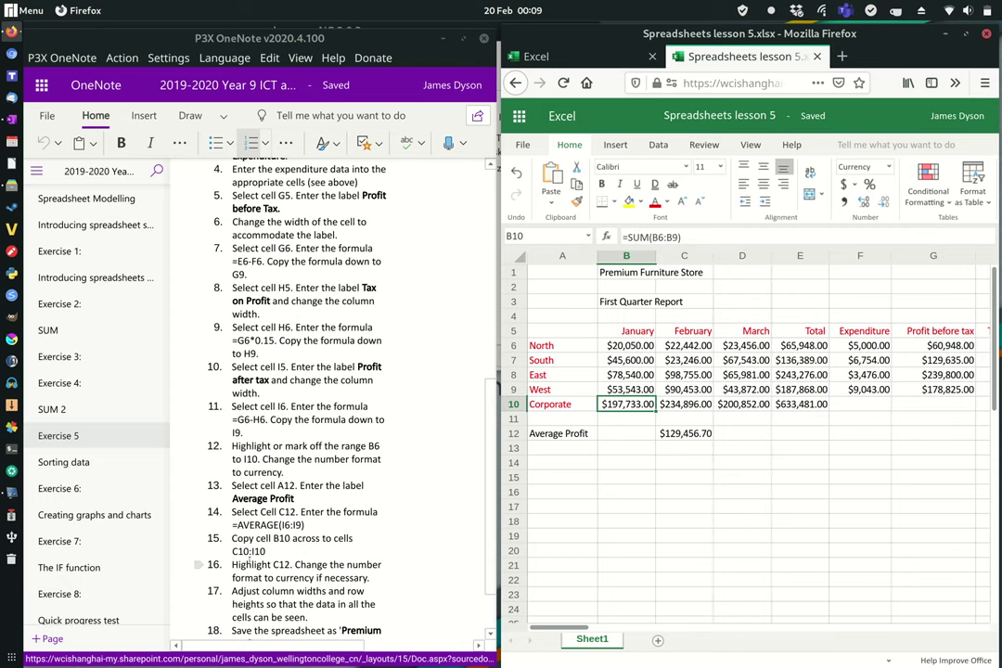
pyautogui.moveTo(626, 404); pyautogui.dragTo(868, 413)
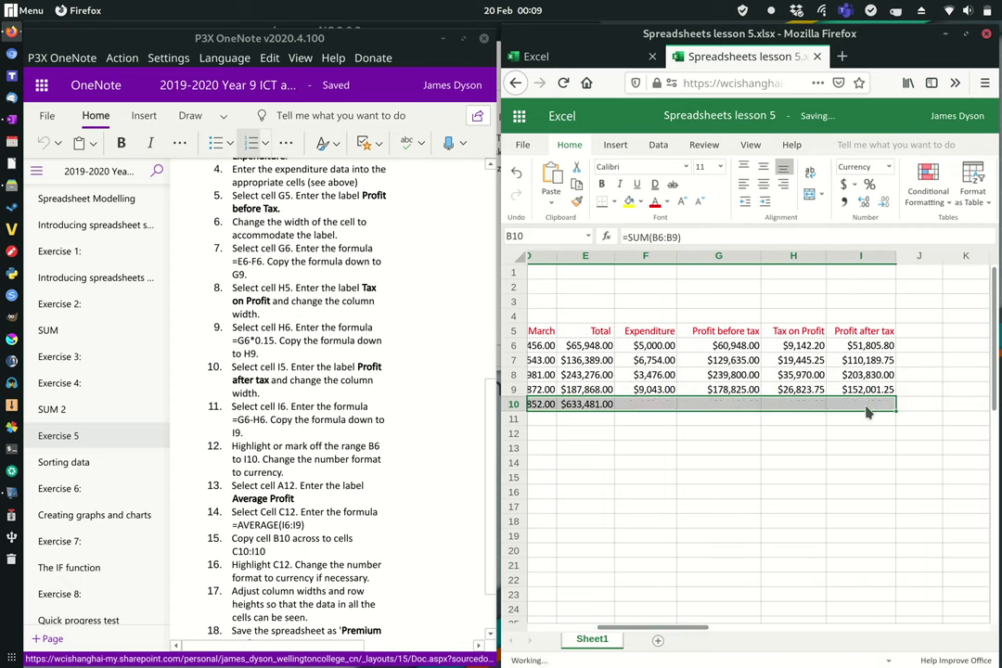
pyautogui.click(807, 464)
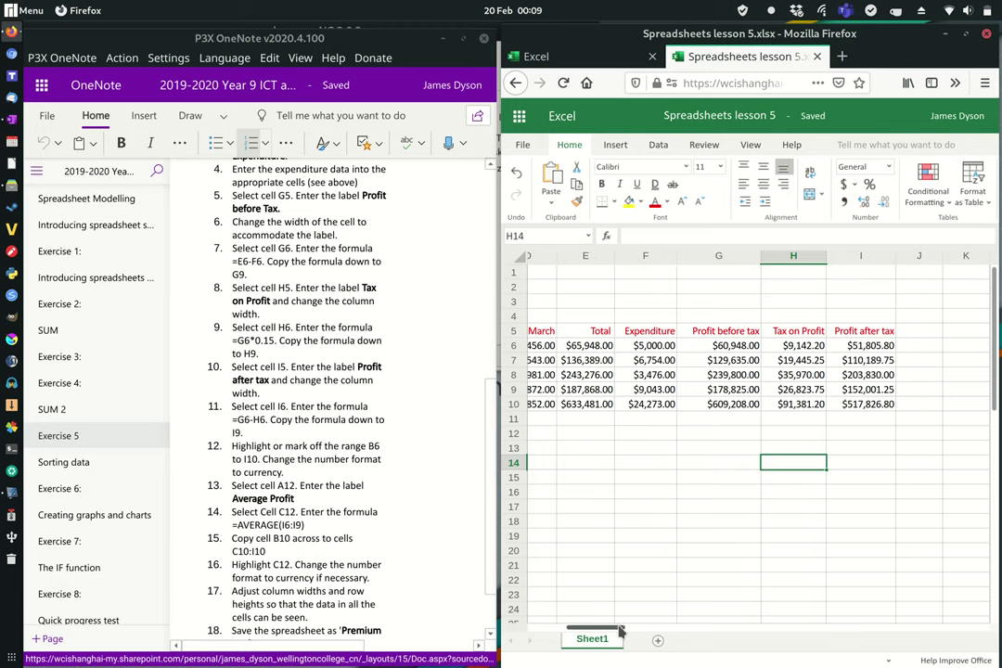
pyautogui.moveTo(620, 631); pyautogui.dragTo(567, 631)
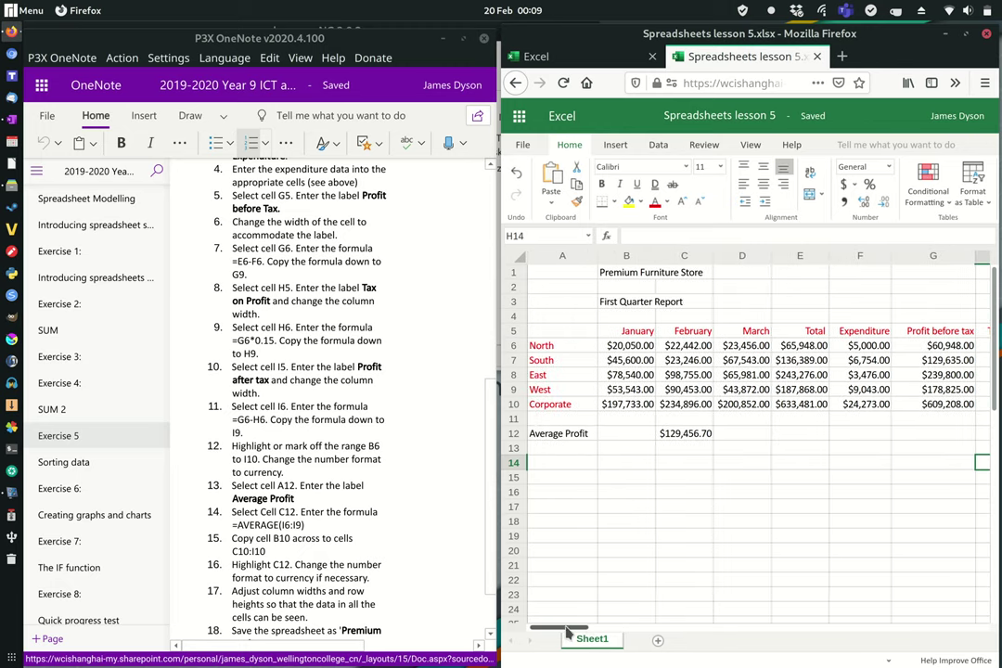
pyautogui.scroll(-2, 168, 445)
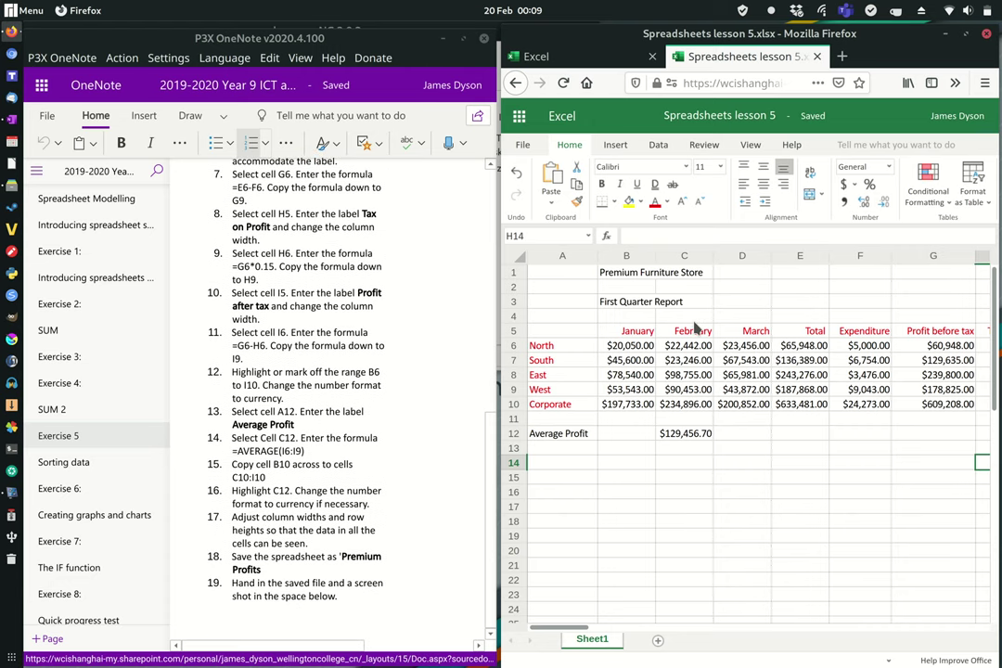
pyautogui.click(678, 437)
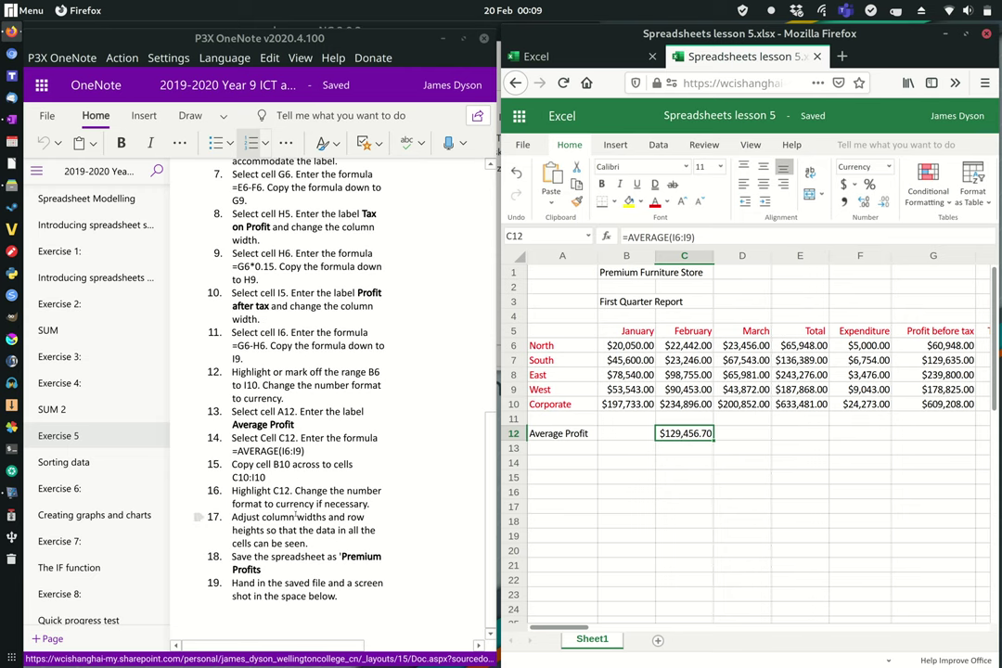
pyautogui.rightClick(688, 442)
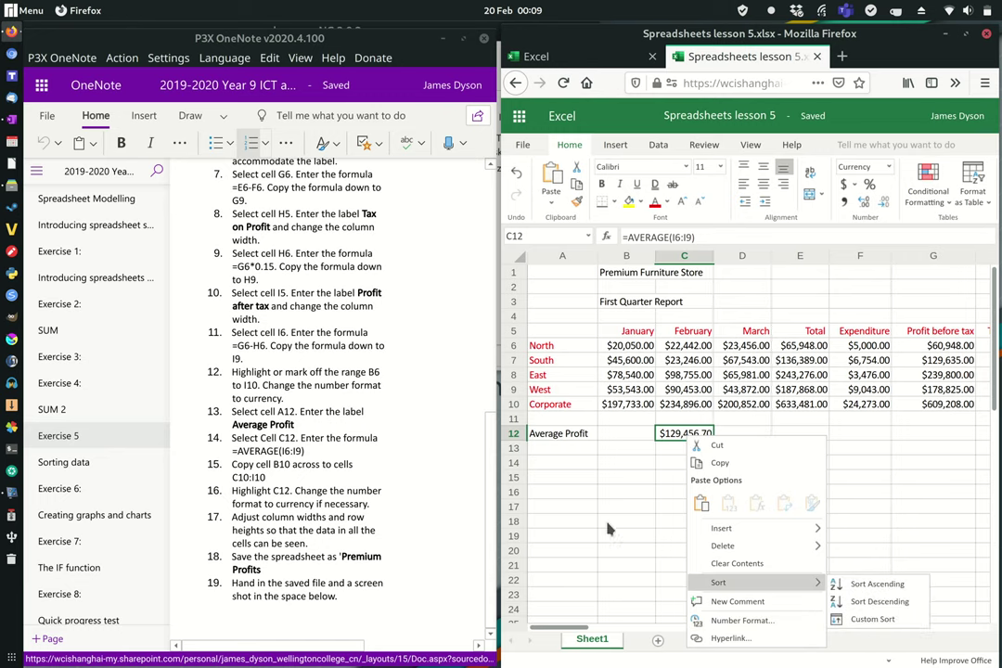
pyautogui.press('Escape')
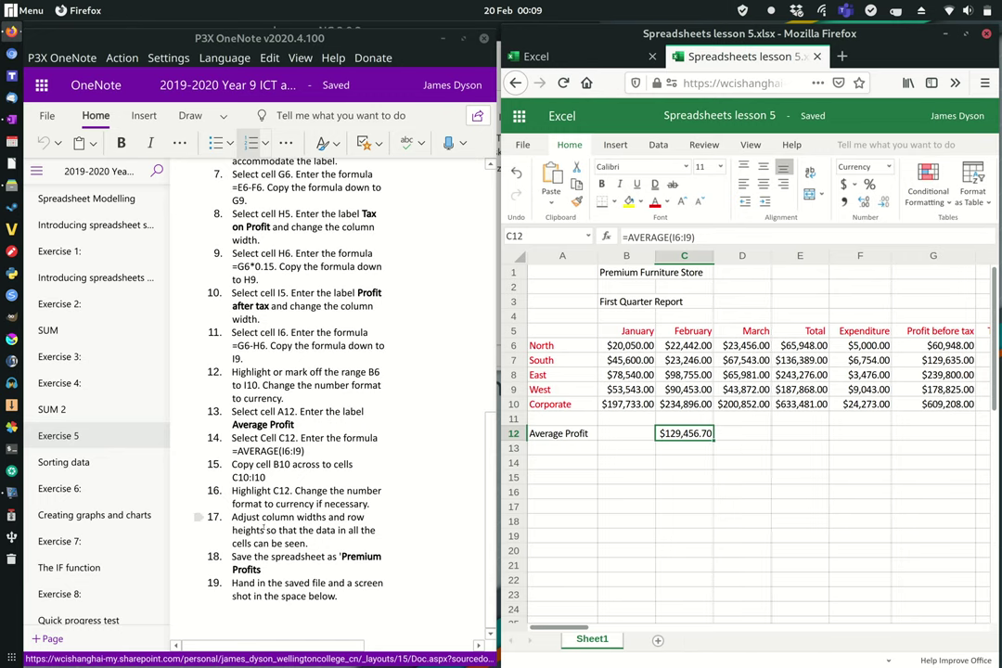